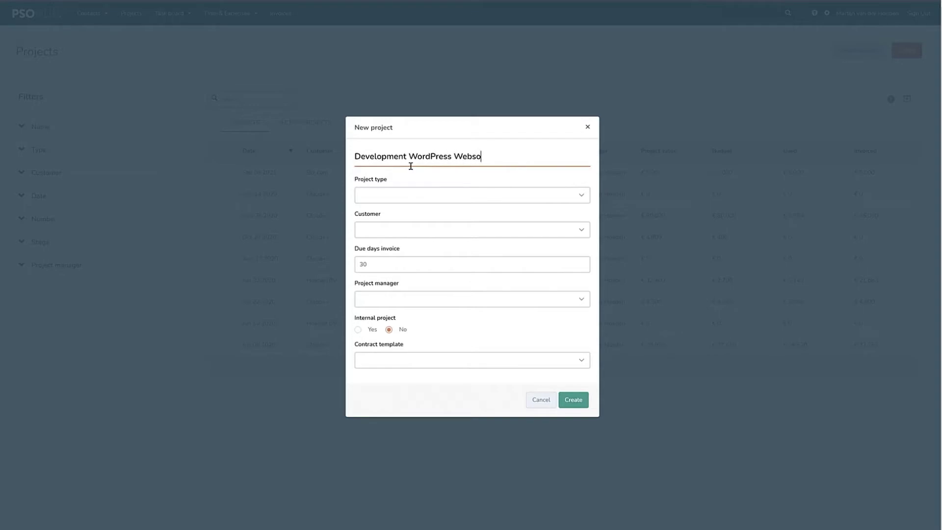
# Create the Development WordPress Website project with project type Consultancy and customer Cloud++.
pyautogui.click(398, 199)
pyautogui.click(398, 223)
pyautogui.click(436, 231)
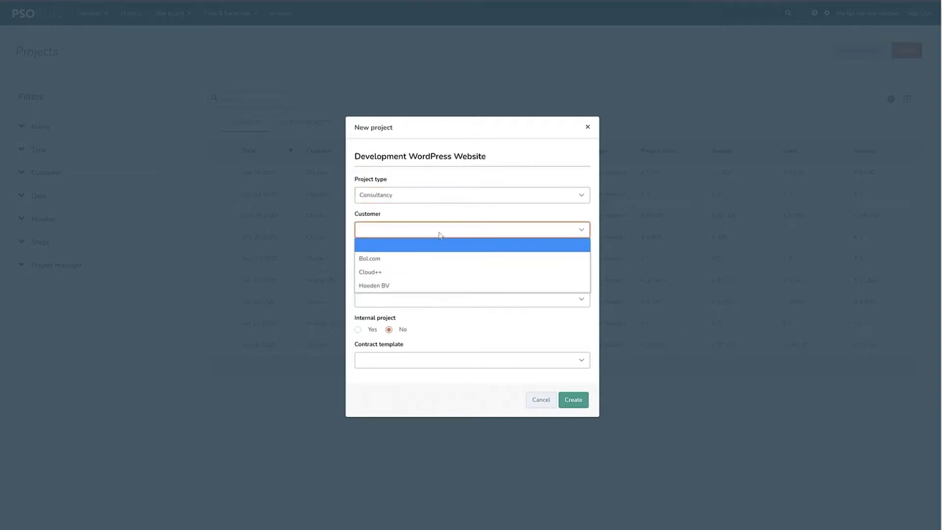
pyautogui.click(427, 272)
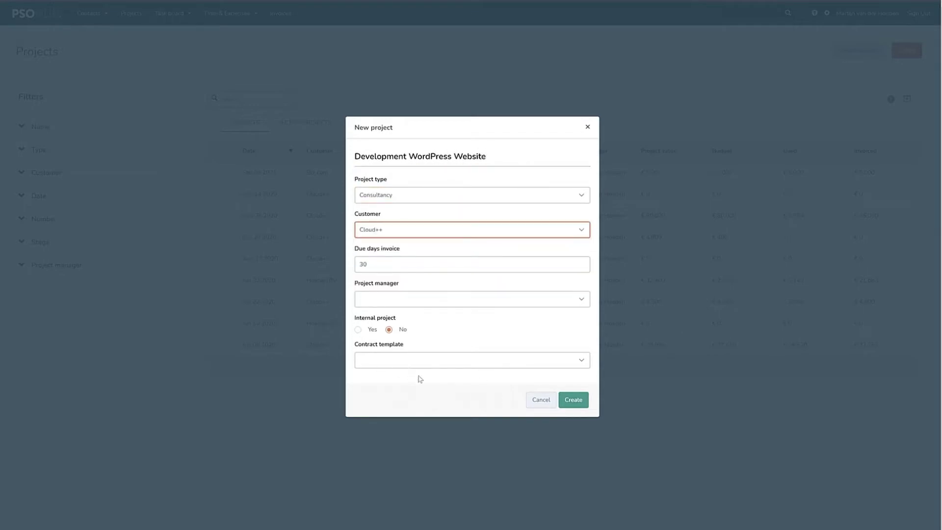
pyautogui.click(572, 400)
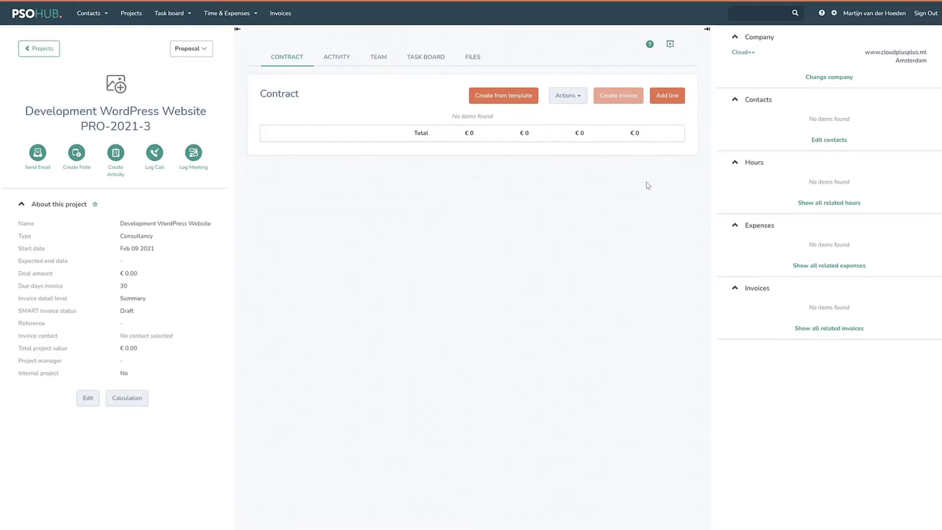
# Start a new contract line named Designs WordPress Templates in the project.
pyautogui.click(668, 96)
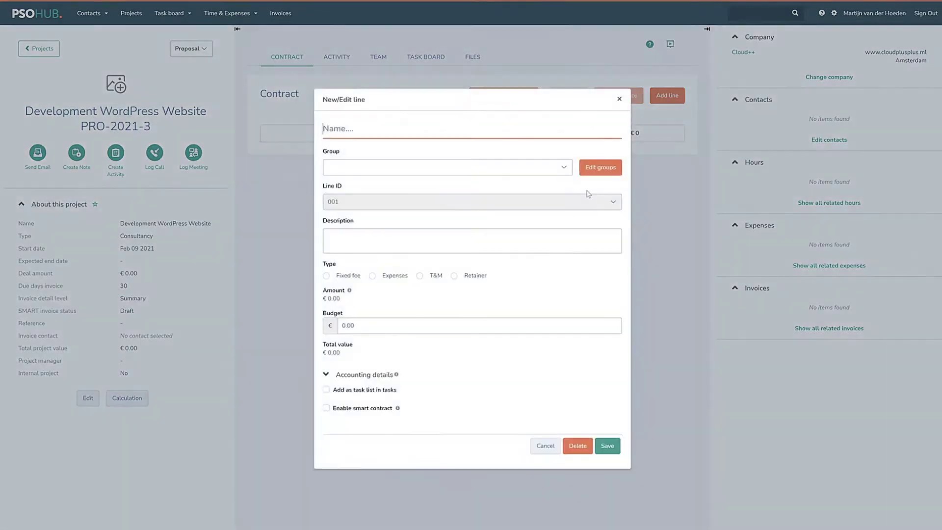
pyautogui.write('Designs WordPress Templates')
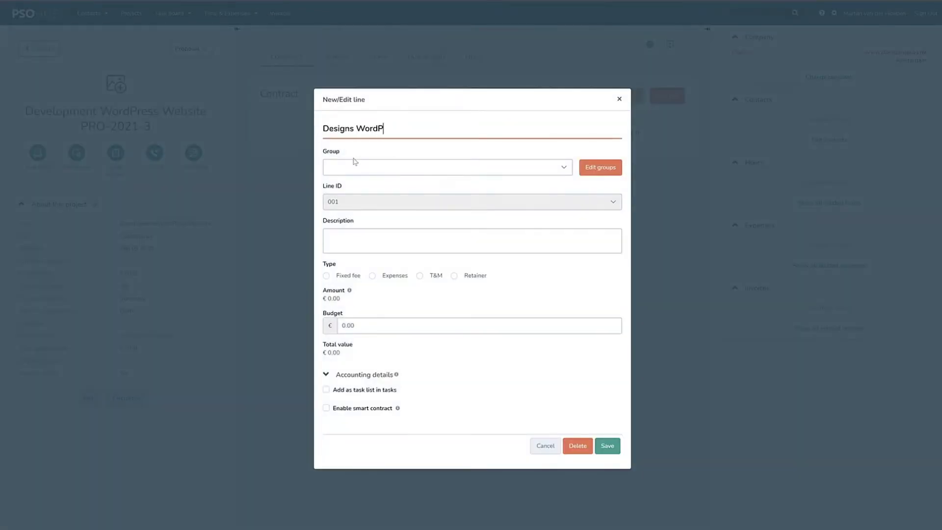
pyautogui.click(389, 165)
# Add two contract groups, 10 named Services and 90 named Expenses.
pyautogui.click(598, 171)
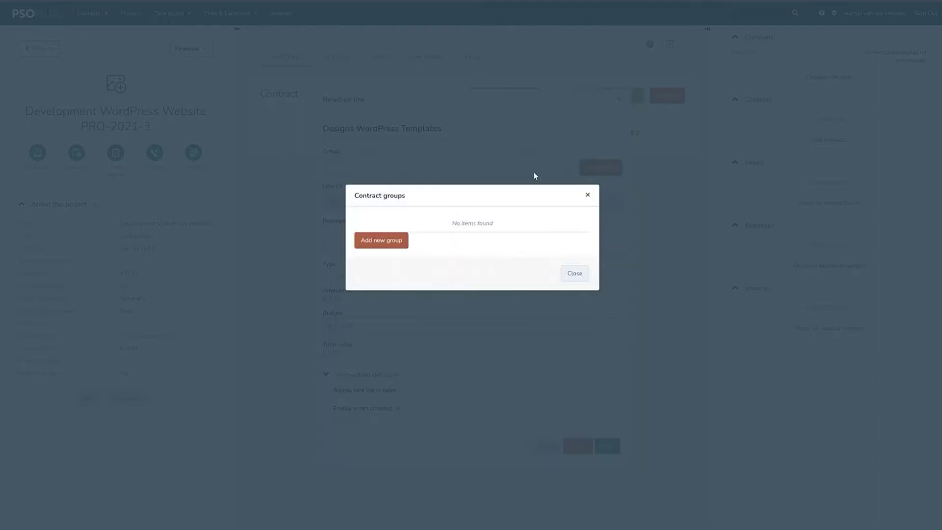
pyautogui.click(383, 241)
pyautogui.click(476, 224)
pyautogui.write('Services')
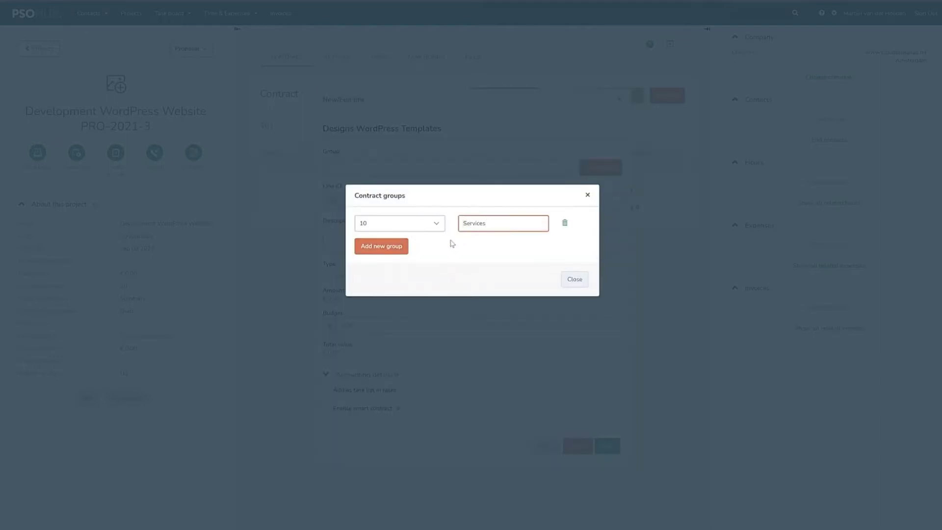
pyautogui.click(398, 246)
pyautogui.click(399, 246)
pyautogui.click(371, 369)
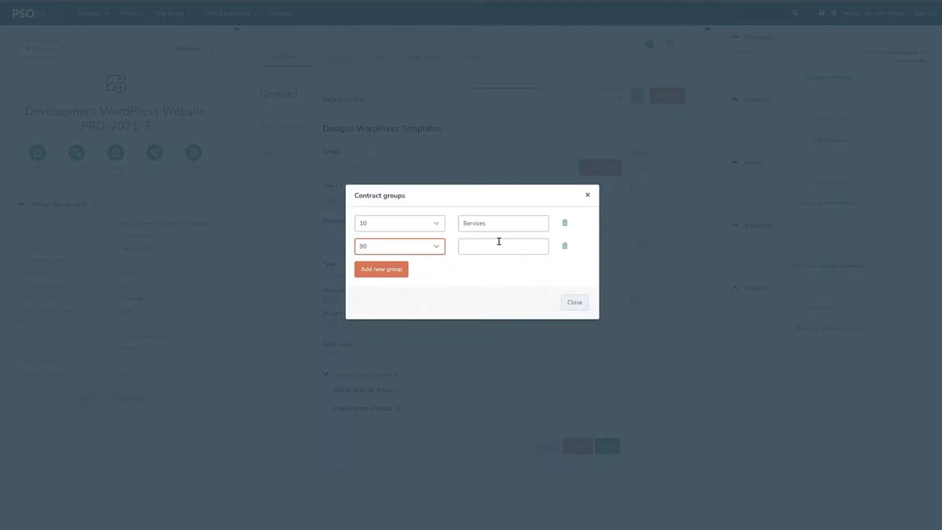
pyautogui.click(499, 242)
pyautogui.write('Expenses')
pyautogui.click(574, 302)
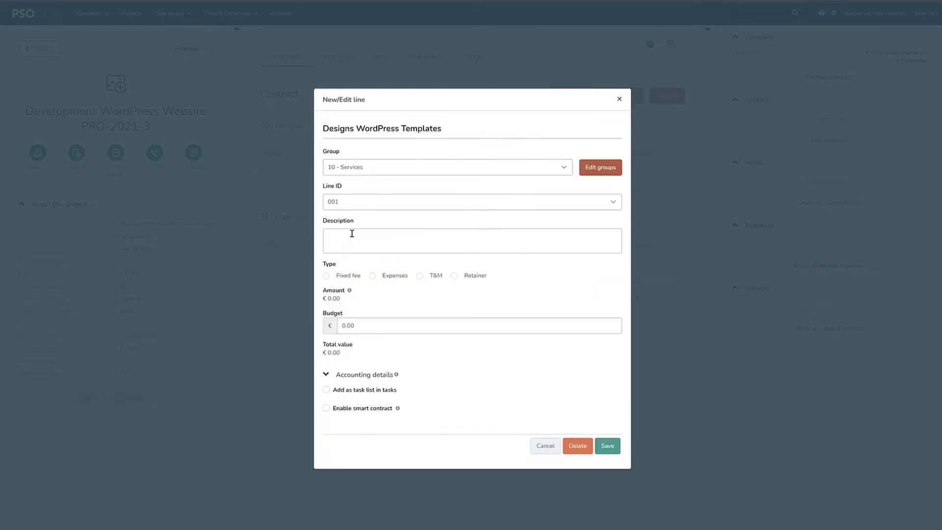
# Describe the line as "Designs and templates for WordPress", make it a fixed fee of €15,000 and save it.
pyautogui.click(351, 235)
pyautogui.click(326, 275)
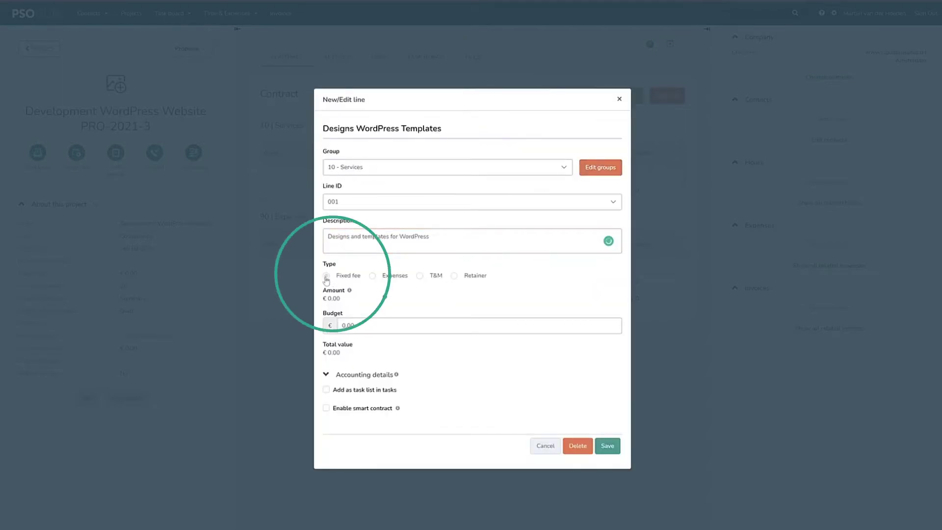
pyautogui.click(382, 305)
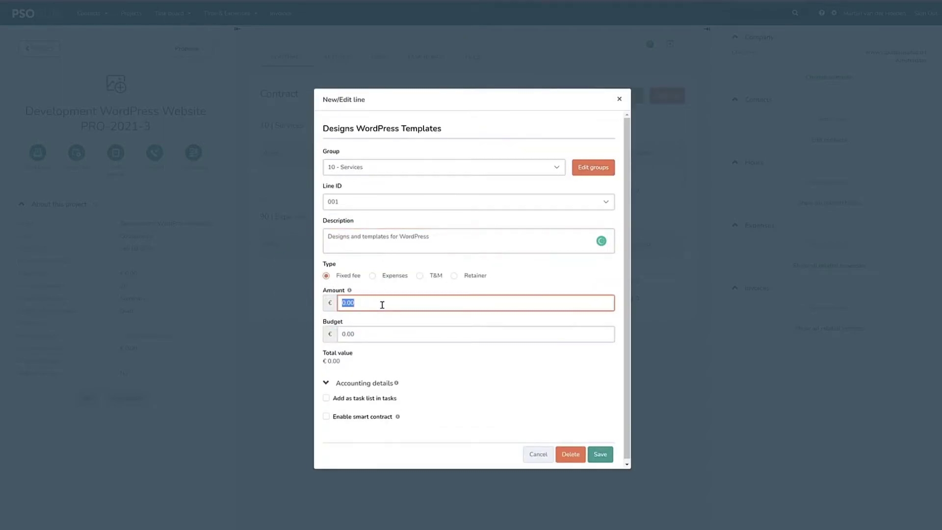
pyautogui.write('15.000')
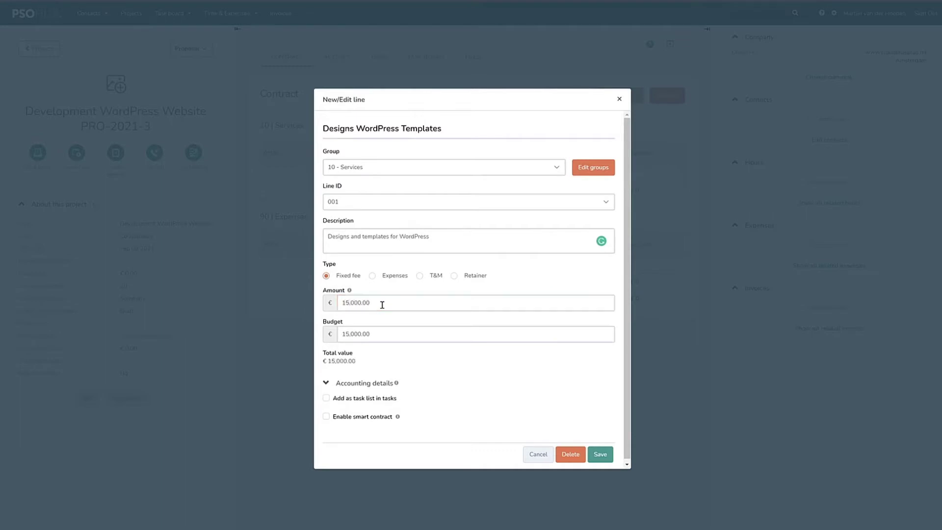
pyautogui.click(599, 455)
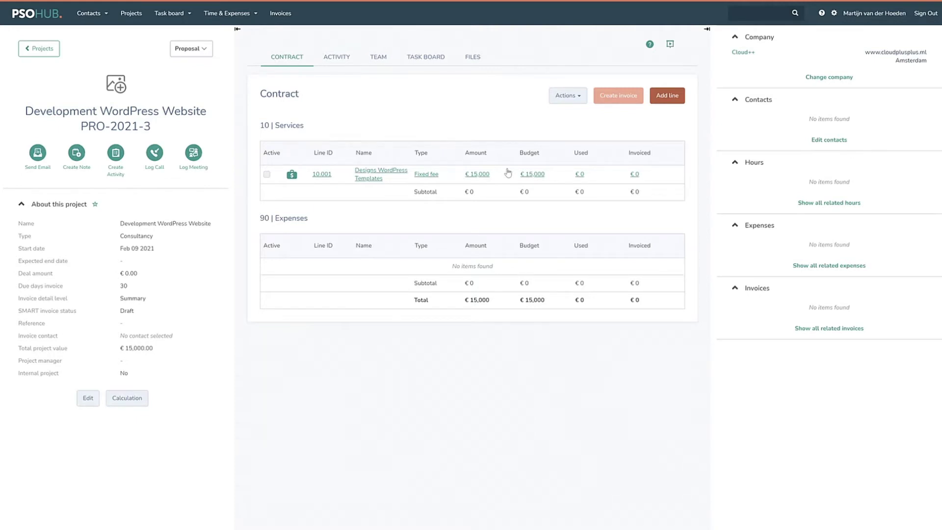
# Change the project's status to Active and acknowledge the notice.
pyautogui.click(201, 49)
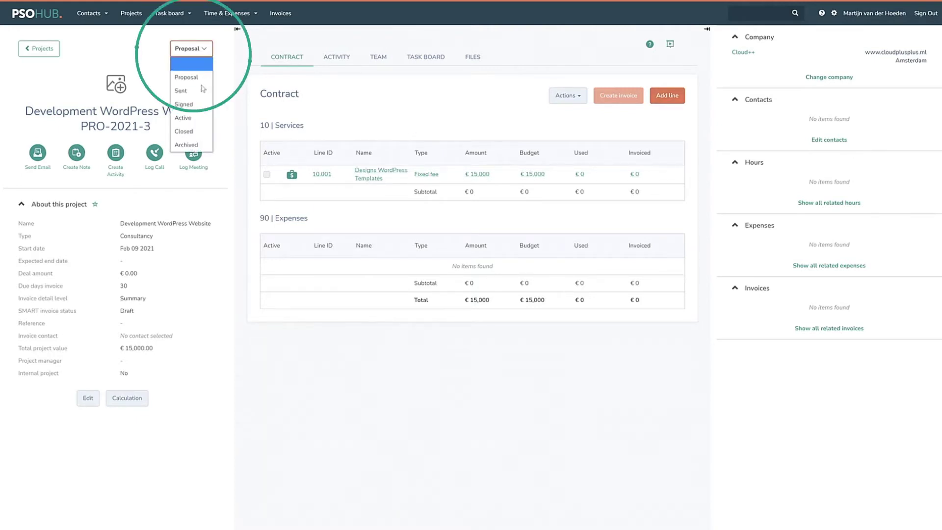
pyautogui.click(201, 118)
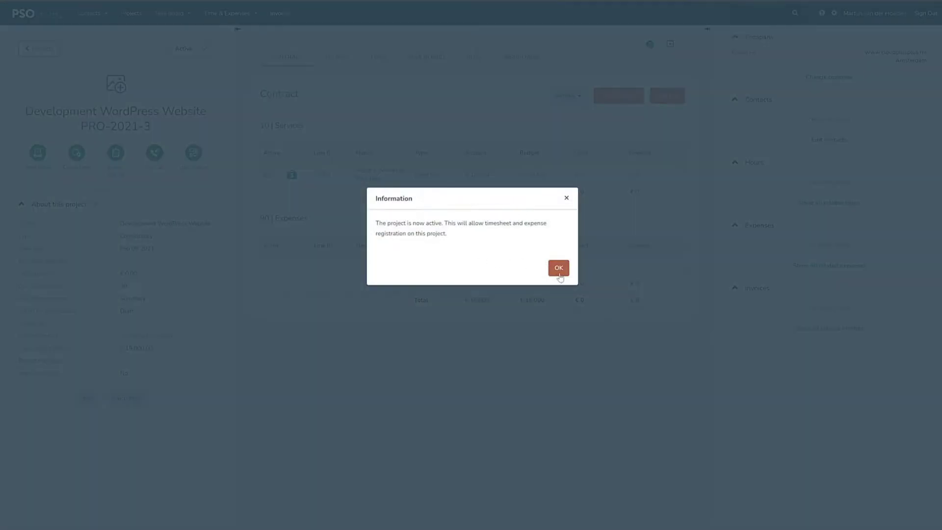
pyautogui.click(558, 270)
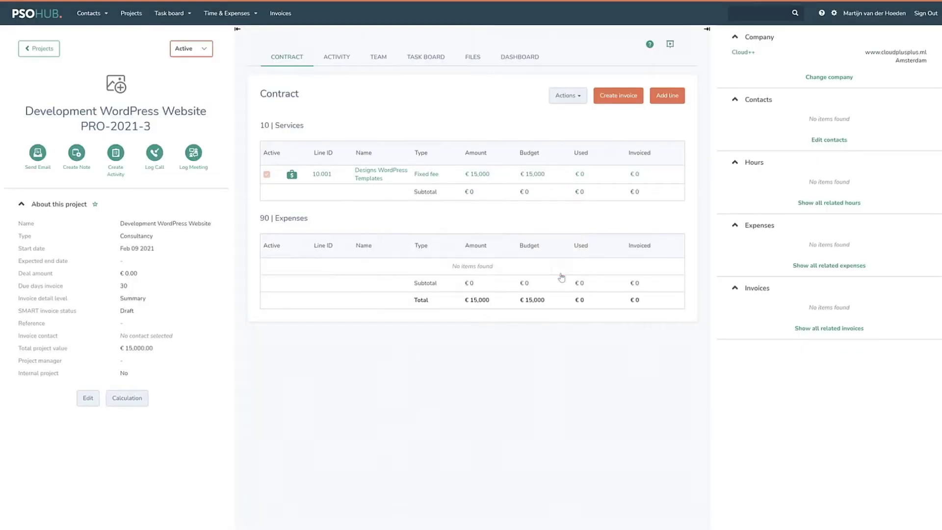
# Create an invoice for the Designs WordPress Templates line, selecting the customer's invoice contact.
pyautogui.click(618, 95)
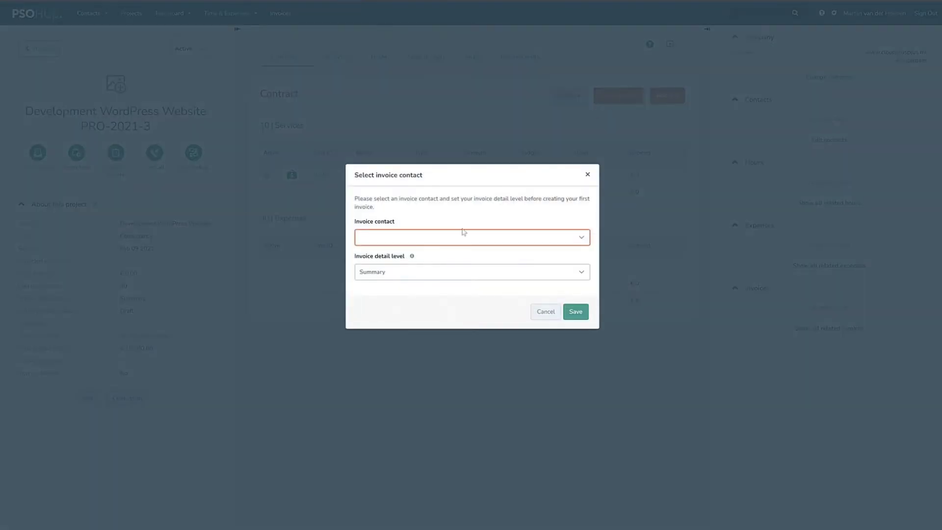
pyautogui.click(456, 237)
pyautogui.click(433, 266)
pyautogui.click(576, 311)
pyautogui.click(248, 258)
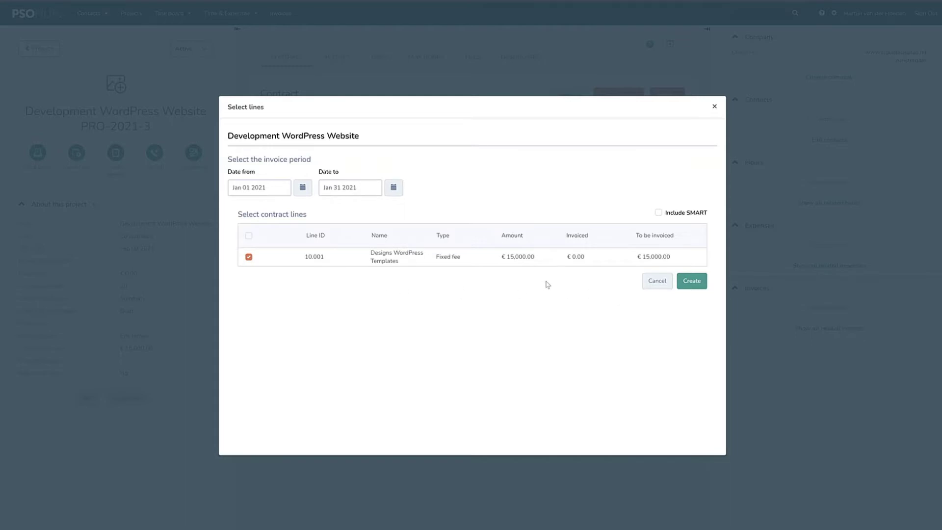
pyautogui.click(692, 280)
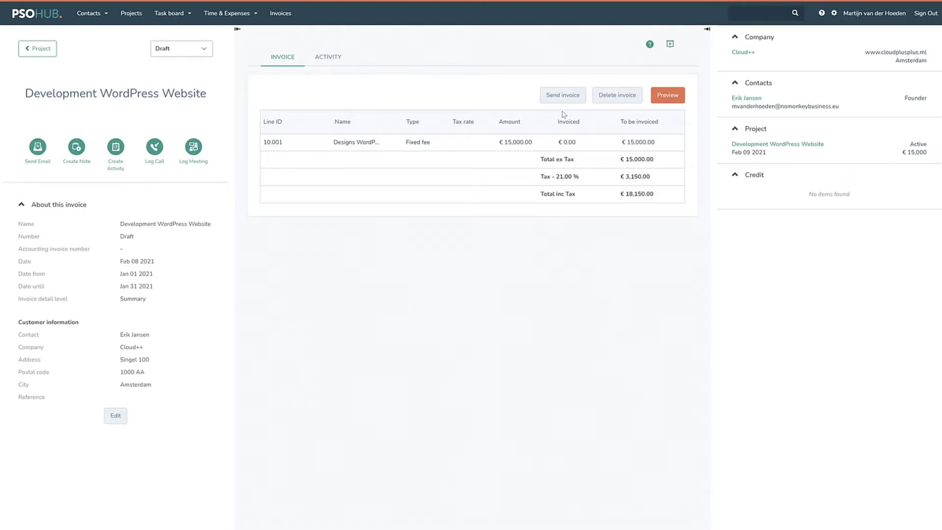
# Set the invoice line's amount to be invoiced to €7,500 and rename it Designs WordPress Templates - Phase 1.
pyautogui.click(343, 144)
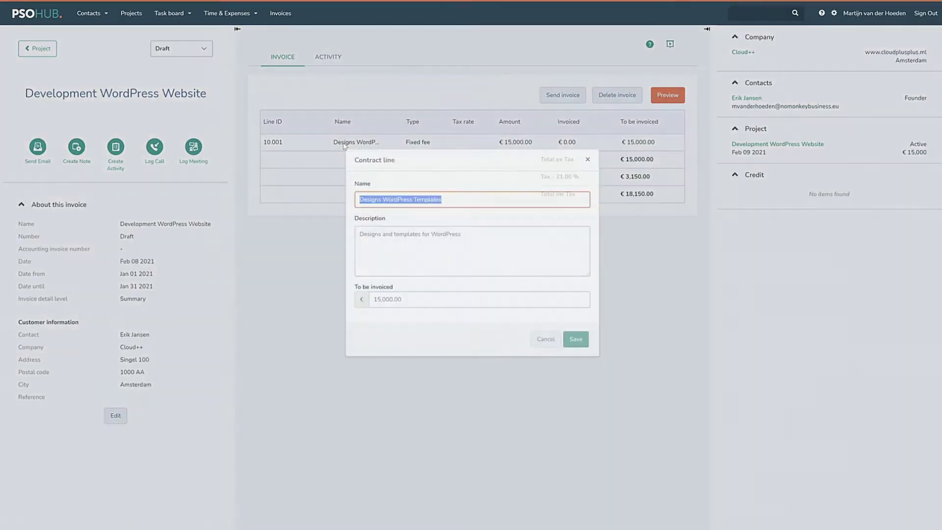
pyautogui.moveTo(404, 300); pyautogui.dragTo(319, 301)
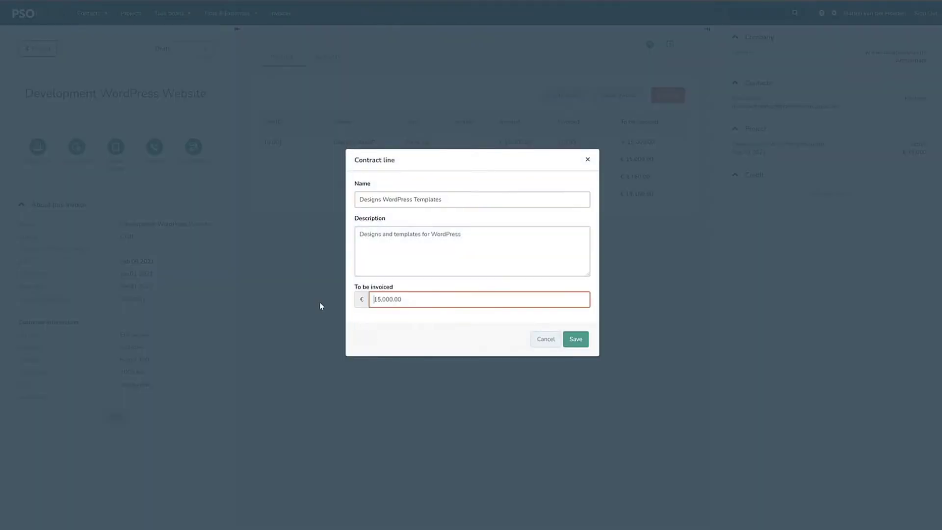
pyautogui.hotkey('ctrl', 'a')
pyautogui.write('7500')
pyautogui.press('Tab')
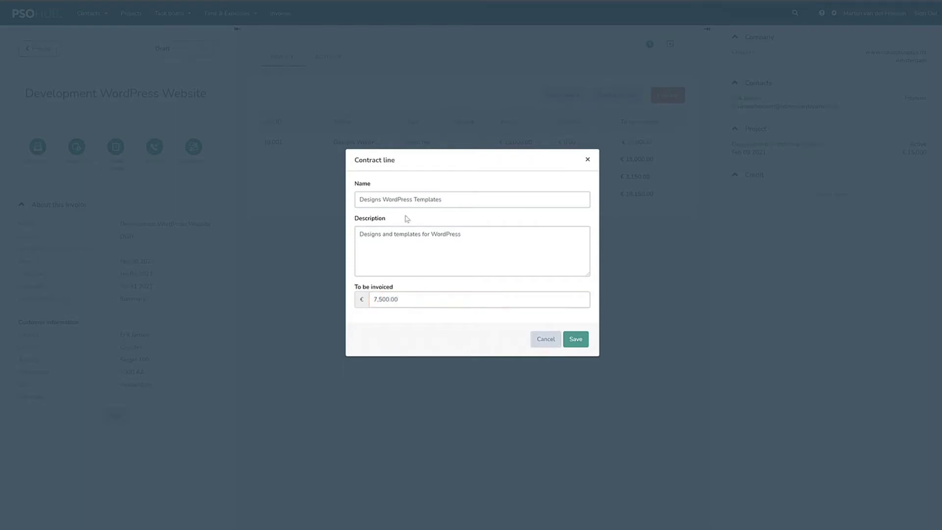
pyautogui.click(463, 200)
pyautogui.write('- Phase 1')
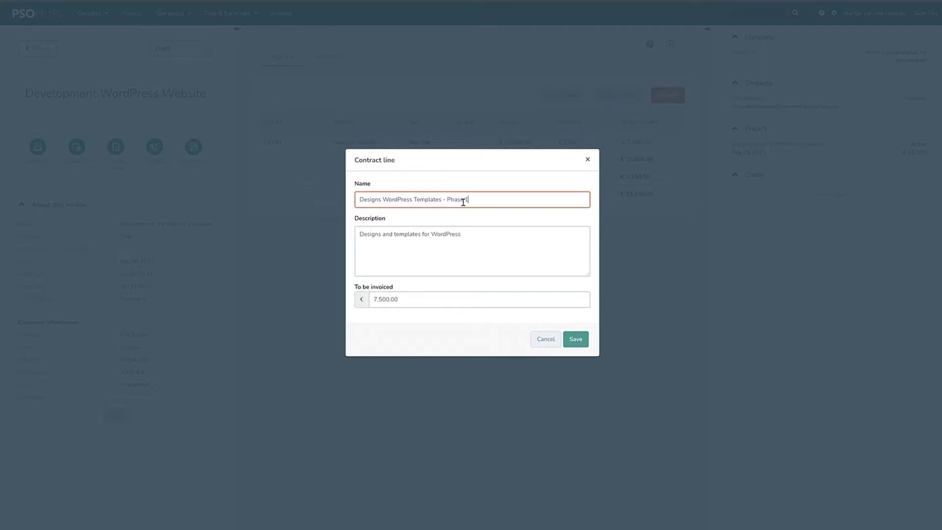
pyautogui.click(574, 339)
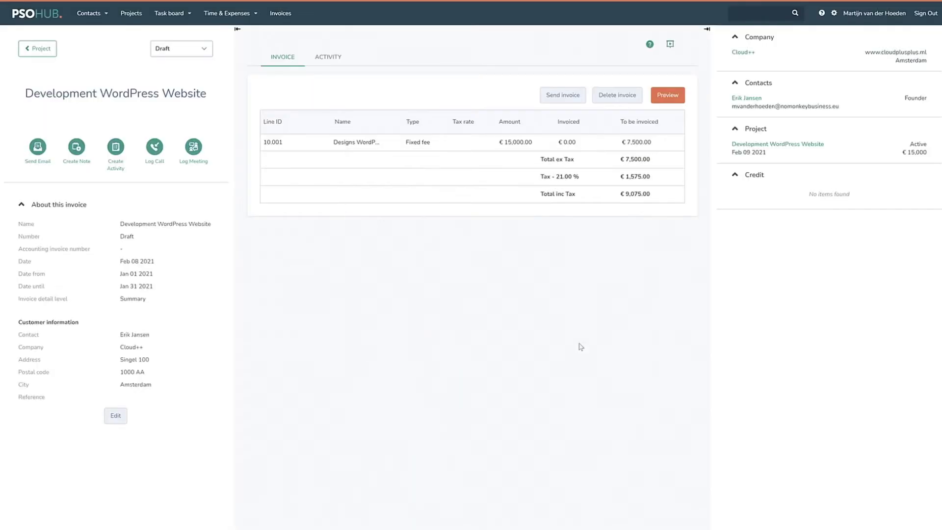
# Return to the project and start a new contract line named Extra Services.
pyautogui.click(34, 48)
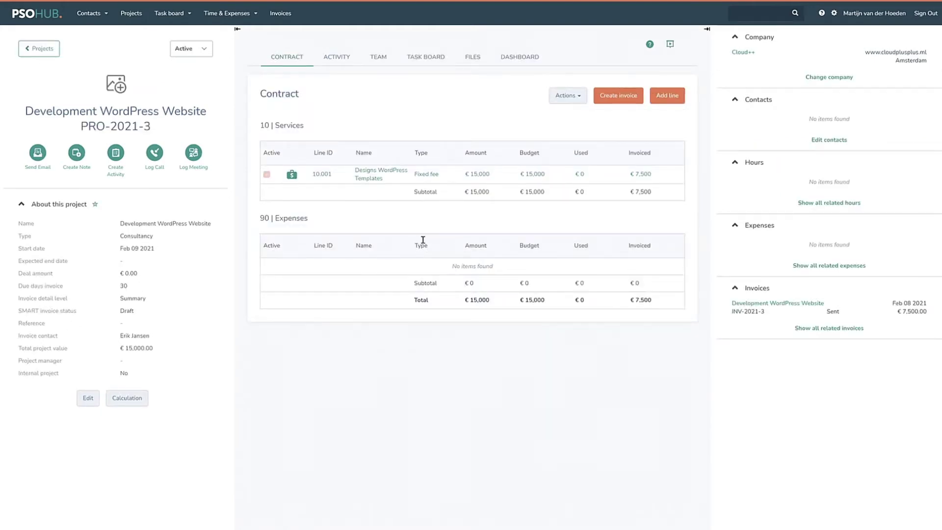
pyautogui.click(667, 95)
pyautogui.write('Extraa')
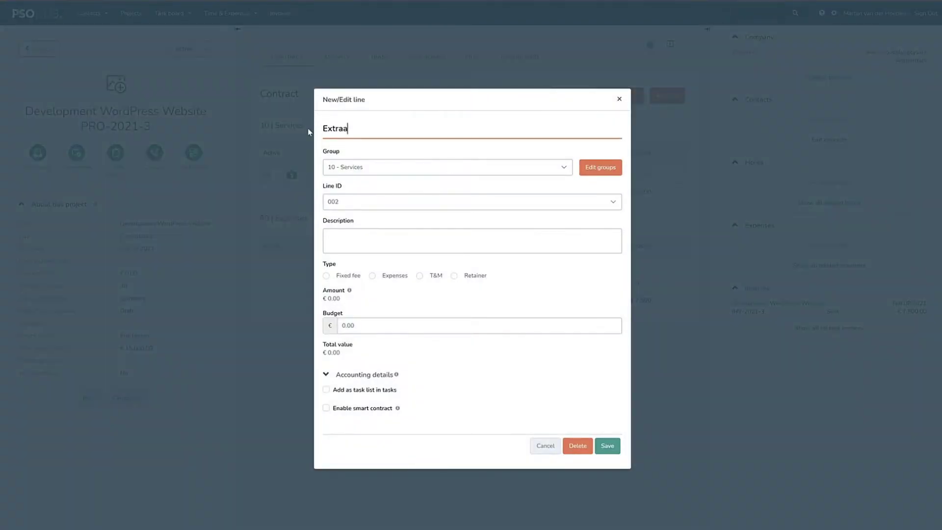
pyautogui.press('BackSpace')
pyautogui.write('Servie')
pyautogui.press('BackSpace')
pyautogui.write('ces')
# Make the Extra Services line type T&M with a budget of €5,000 and save it.
pyautogui.click(387, 198)
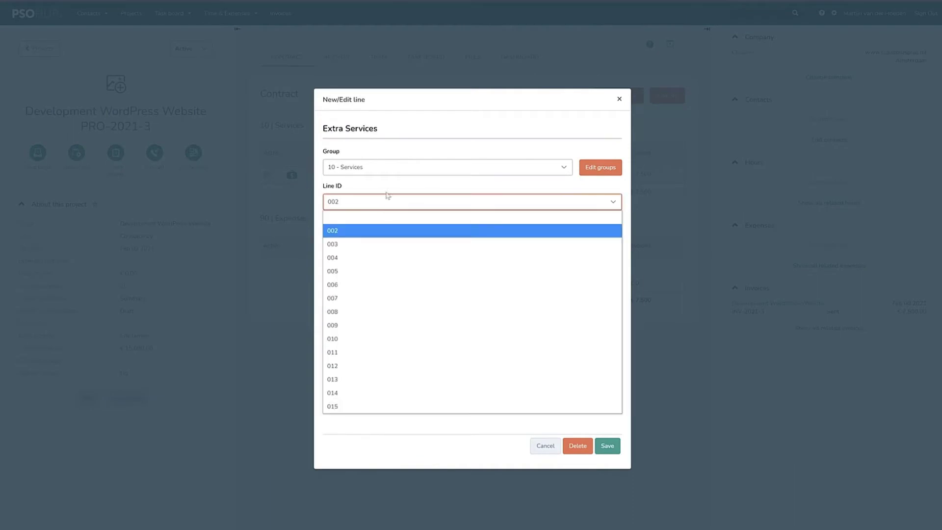
pyautogui.click(386, 193)
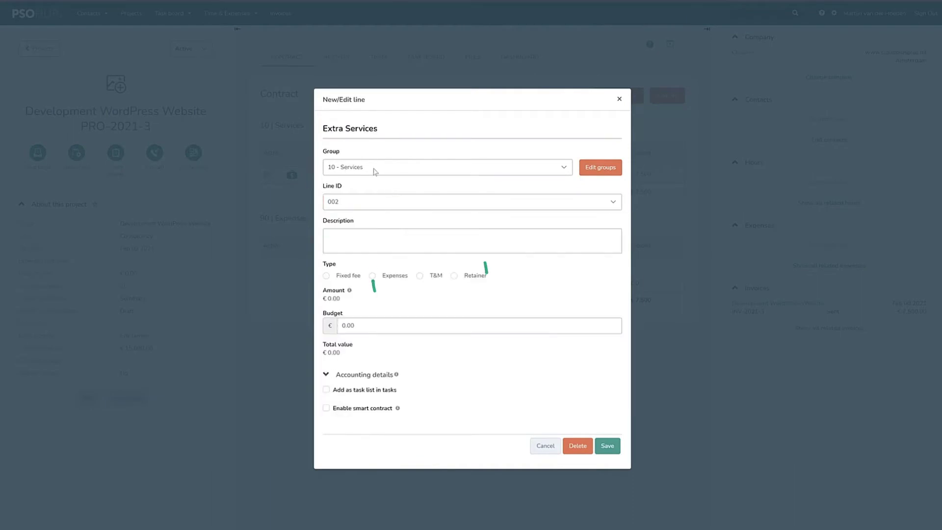
pyautogui.click(419, 276)
pyautogui.click(365, 324)
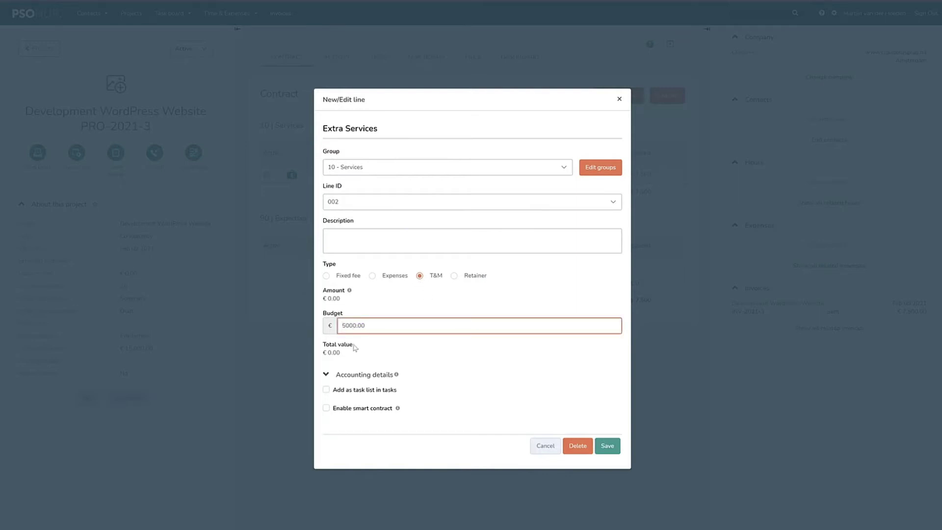
pyautogui.click(607, 447)
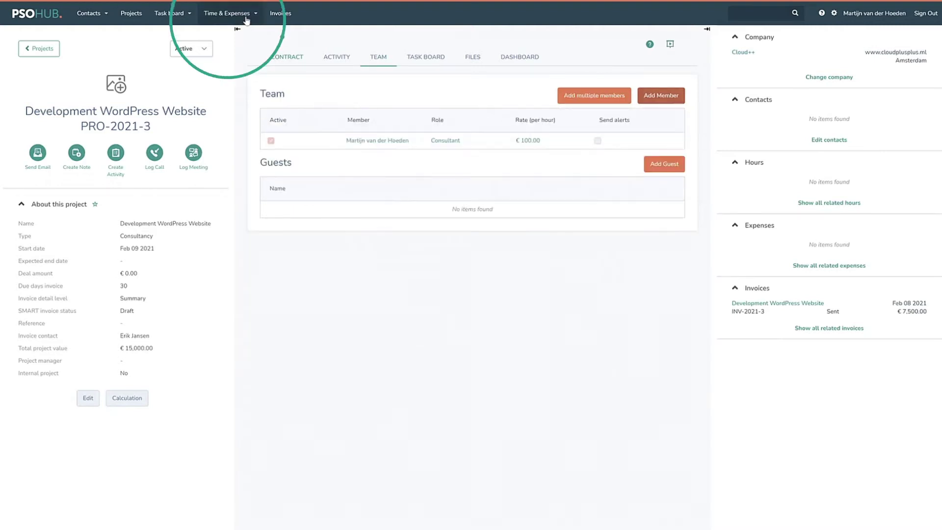
# Log 4 hours per day from Monday to Thursday on the Extra Services line in the timesheet grid and save.
pyautogui.click(245, 16)
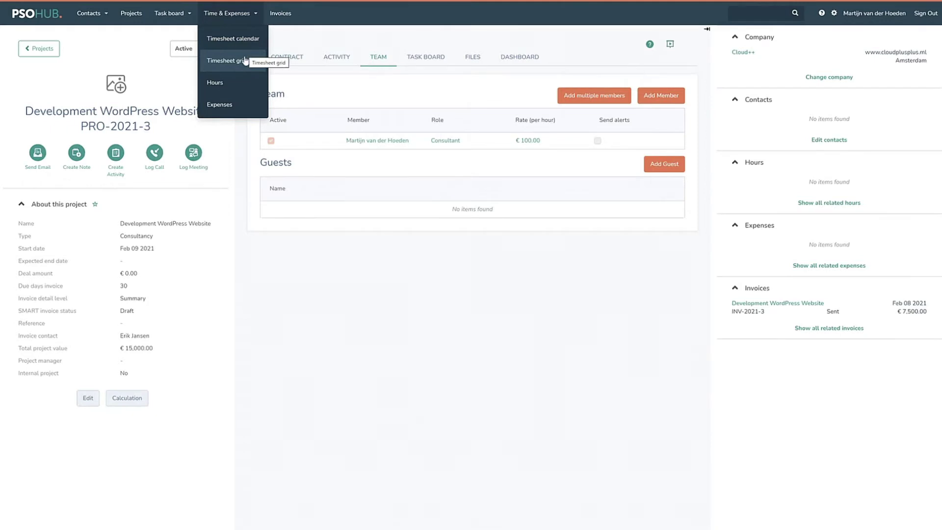
pyautogui.click(245, 61)
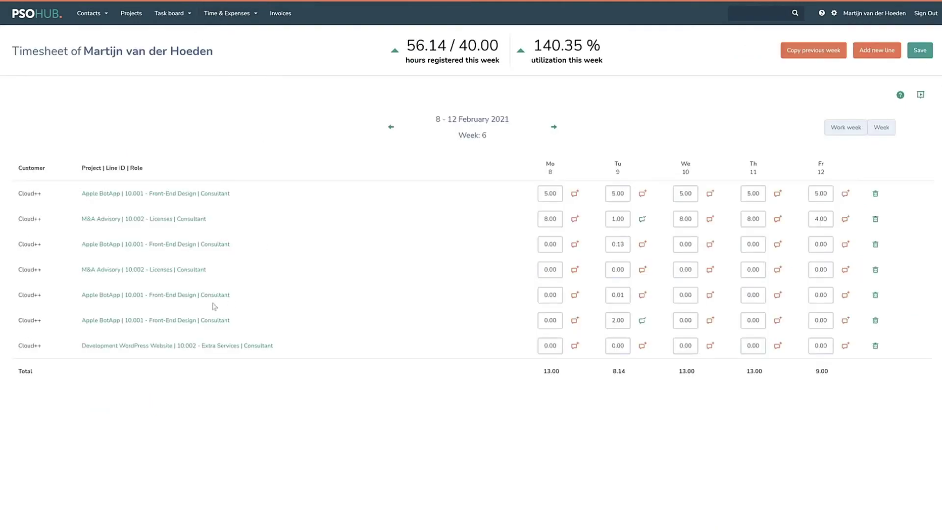
pyautogui.click(547, 346)
pyautogui.write('4')
pyautogui.press('Tab')
pyautogui.write('4')
pyautogui.press('Tab')
pyautogui.write('4')
pyautogui.press('Tab')
pyautogui.write('4')
pyautogui.press('Tab')
pyautogui.click(920, 53)
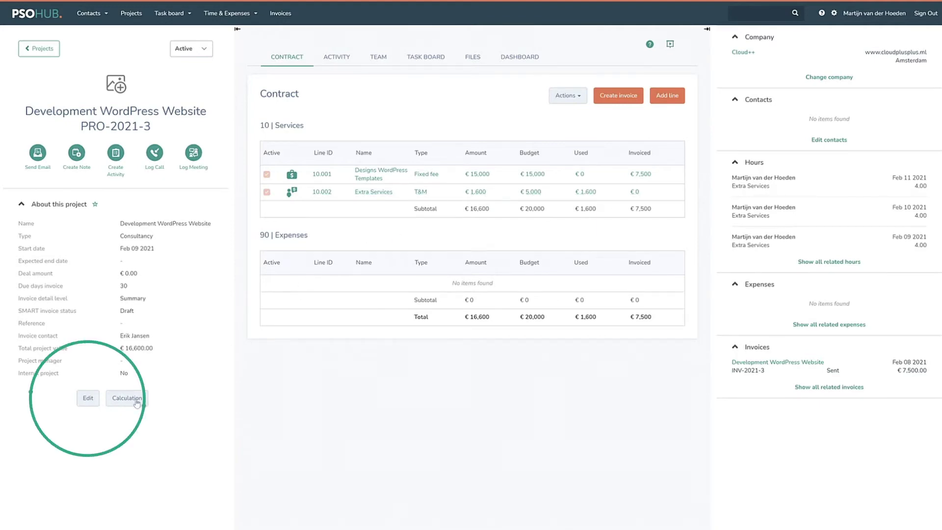
# Set the Development WordPress Website project's invoice detail level to Detailed.
pyautogui.click(88, 397)
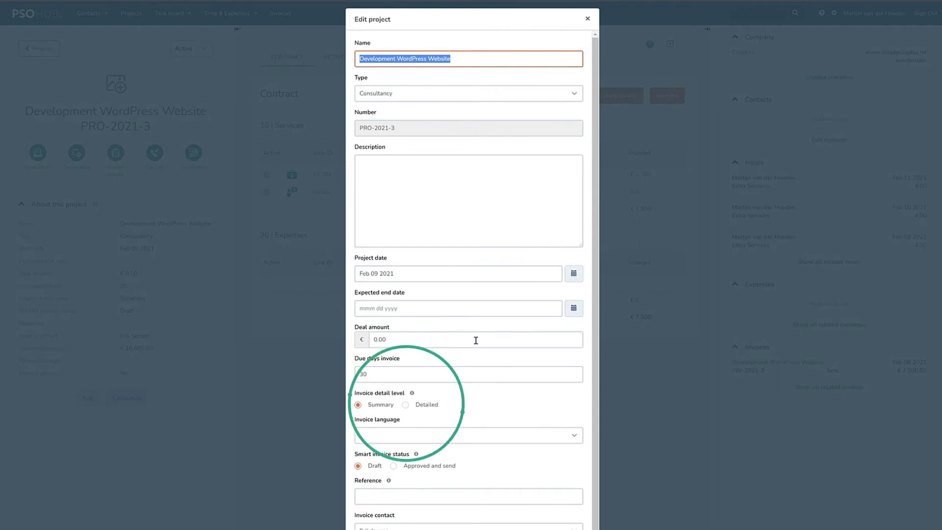
pyautogui.click(405, 405)
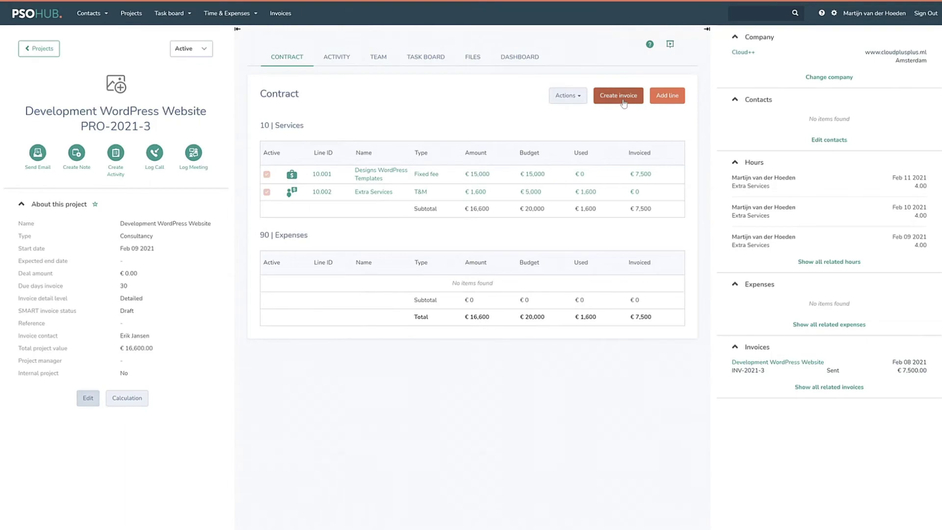
# Create a draft invoice for the Extra Services contract line and expand its hour details.
pyautogui.click(622, 98)
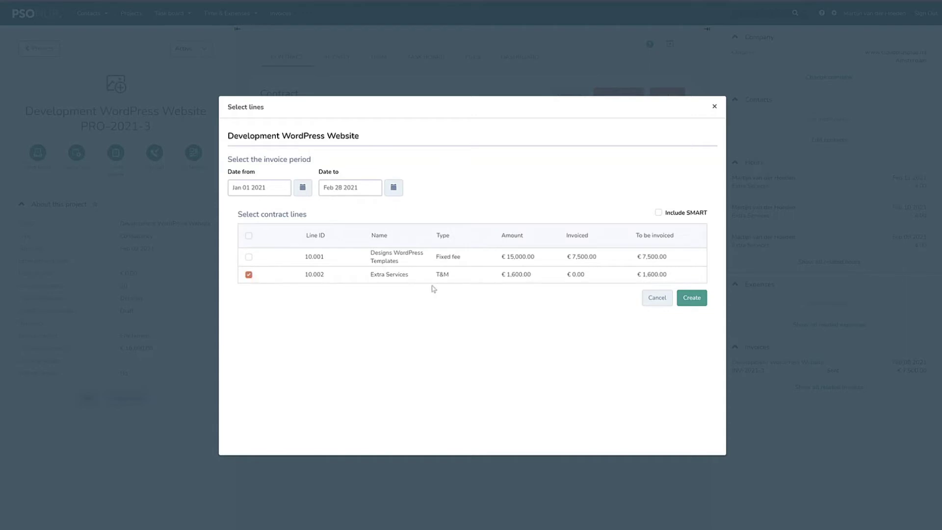
pyautogui.click(683, 302)
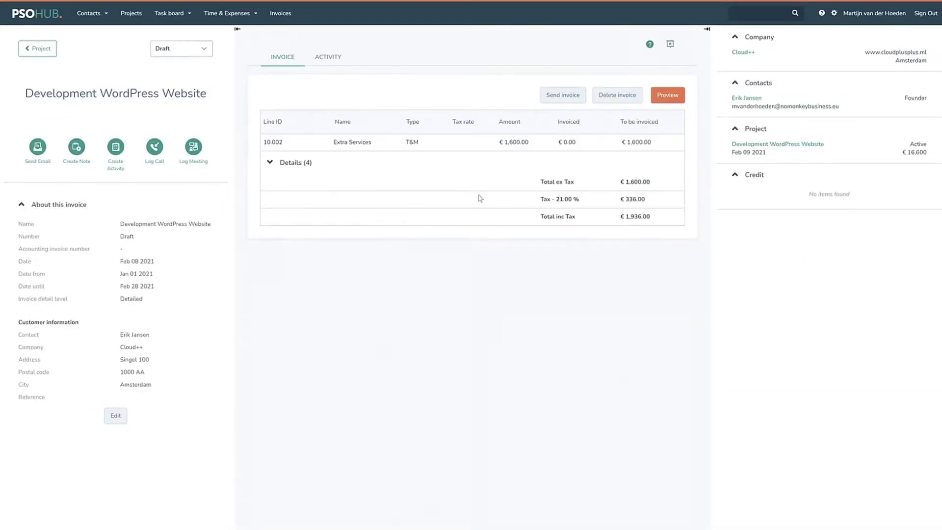
pyautogui.click(315, 162)
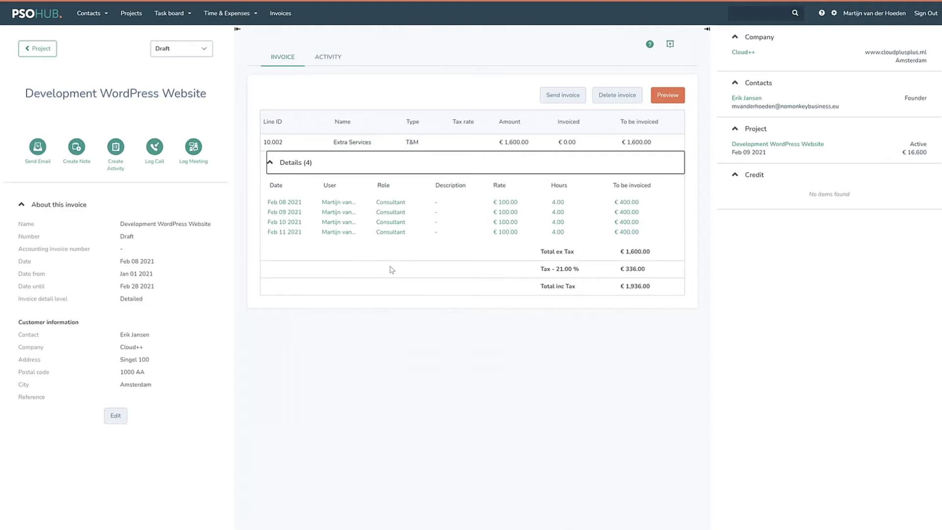
# Return to the project and add a contract line named Expenses in group 90 - Expenses with type Expenses, and save it.
pyautogui.click(47, 49)
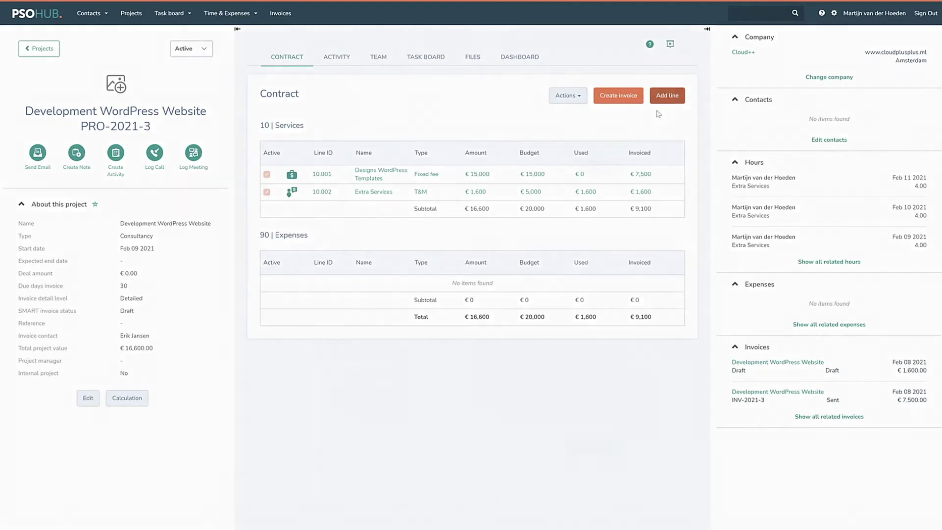
pyautogui.click(676, 99)
pyautogui.write('Expenses')
pyautogui.click(369, 172)
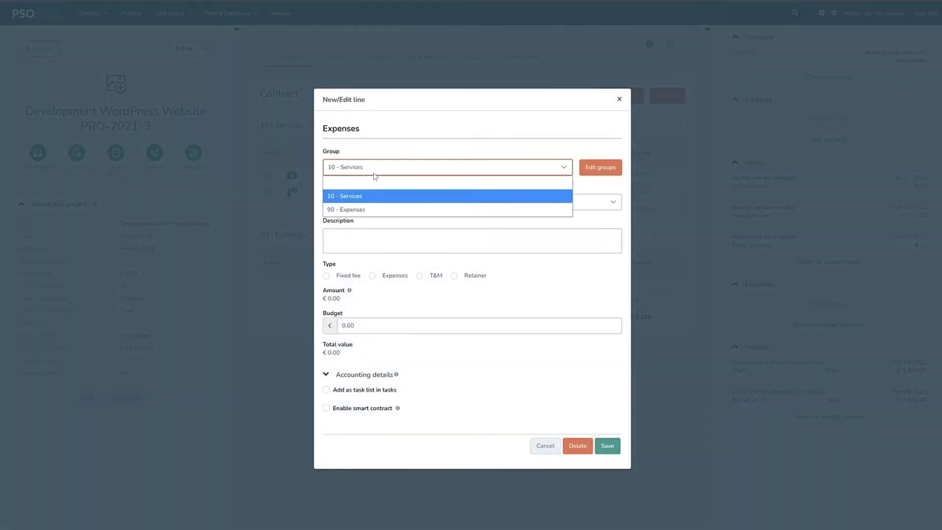
pyautogui.click(387, 206)
pyautogui.click(386, 203)
pyautogui.click(364, 230)
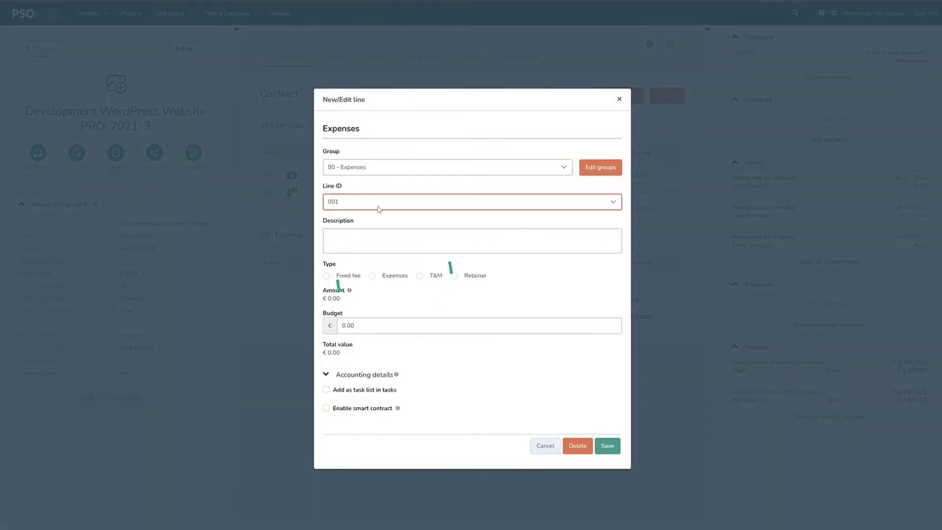
pyautogui.click(372, 276)
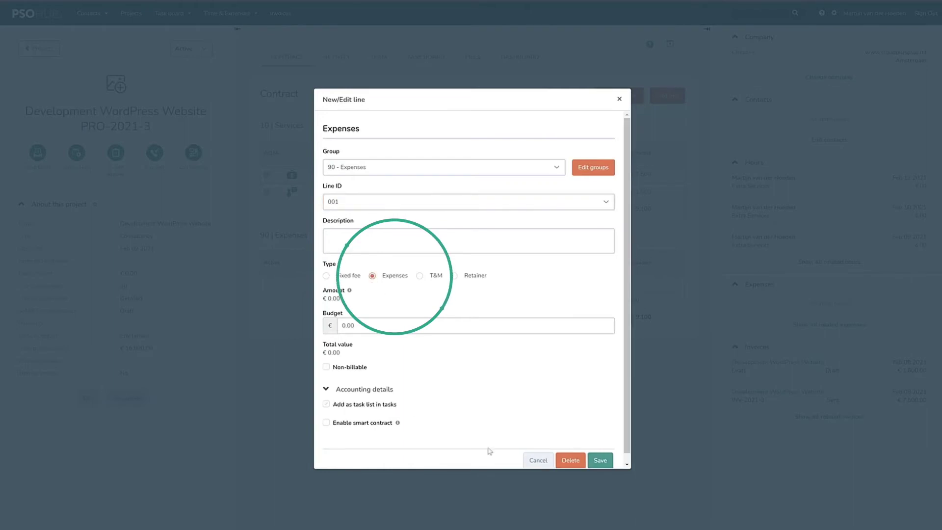
pyautogui.click(607, 456)
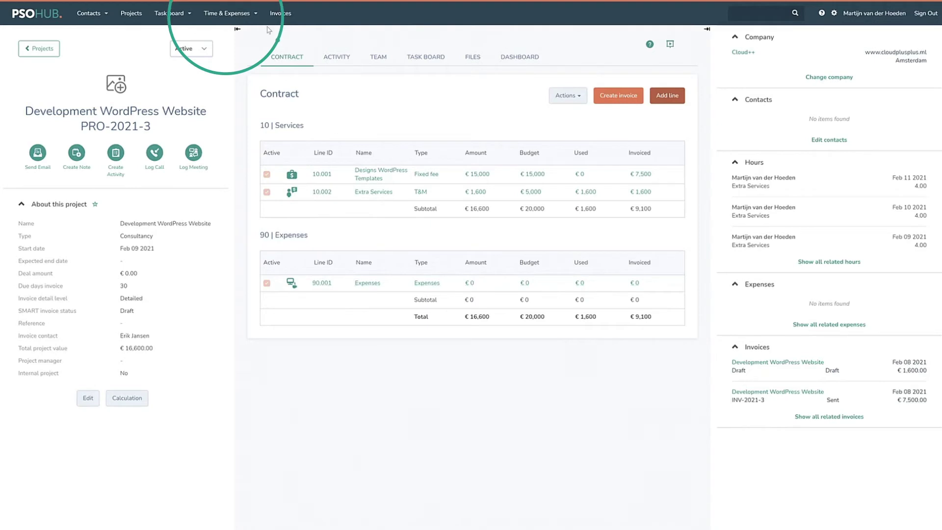
# Start a new expense for customer Cloud++ on the Development WordPress Website project, line 90.001 - Expenses.
pyautogui.click(252, 14)
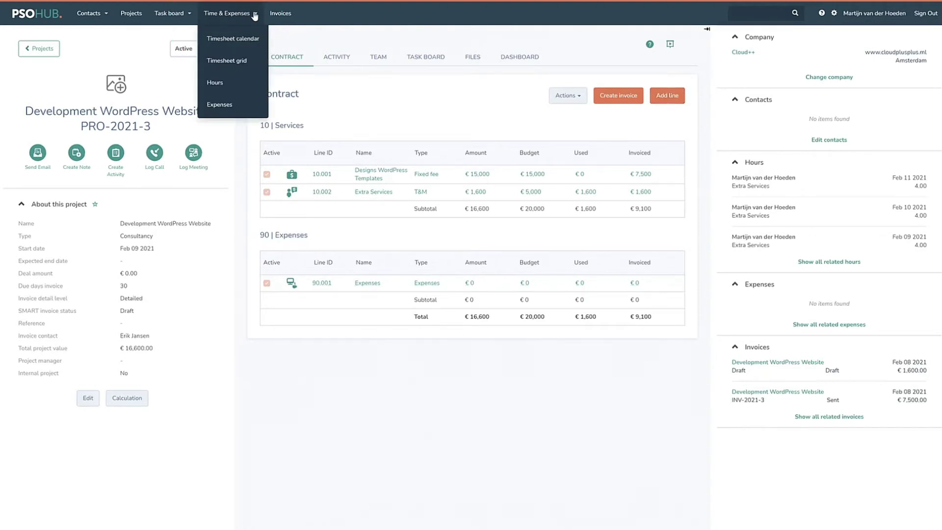
pyautogui.click(235, 104)
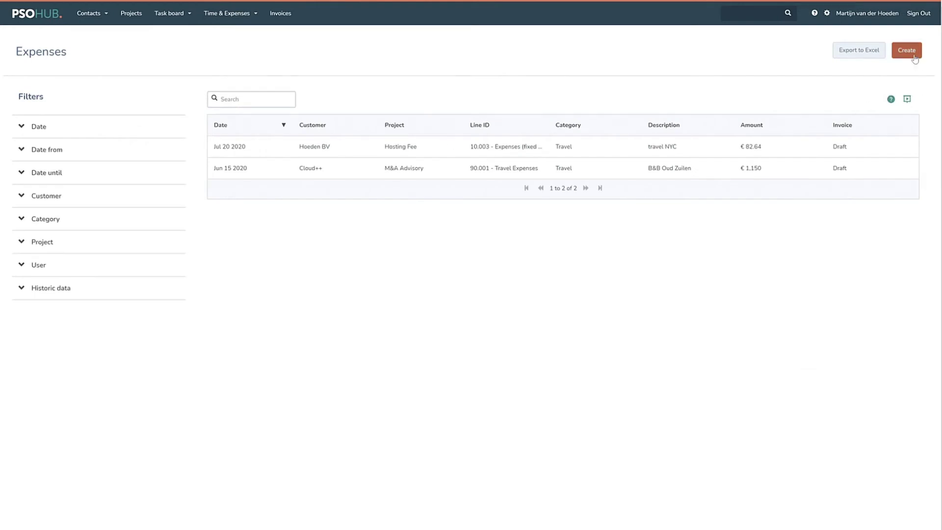
pyautogui.click(906, 50)
pyautogui.click(418, 175)
pyautogui.click(400, 221)
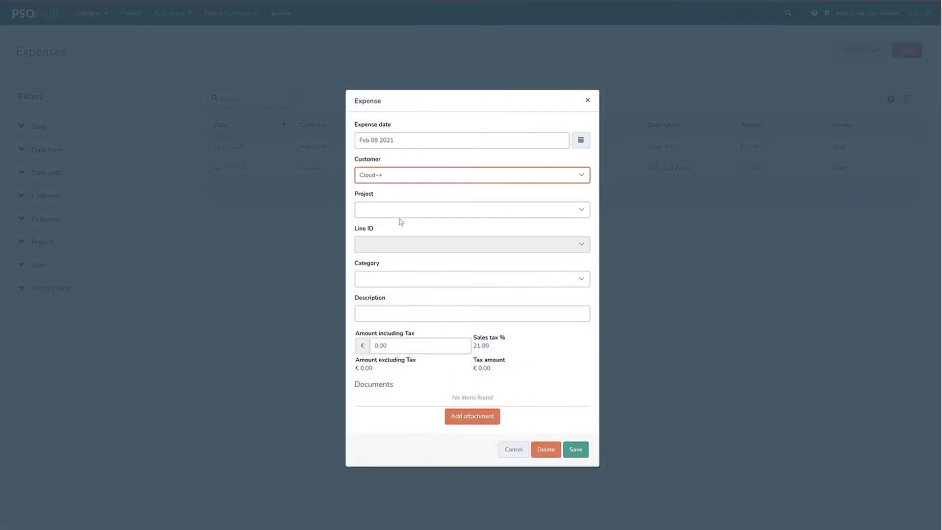
pyautogui.click(401, 211)
pyautogui.click(392, 253)
# Give the expense category Travel, description "flight to NYC" and an amount of €900 including tax, and save it.
pyautogui.click(431, 279)
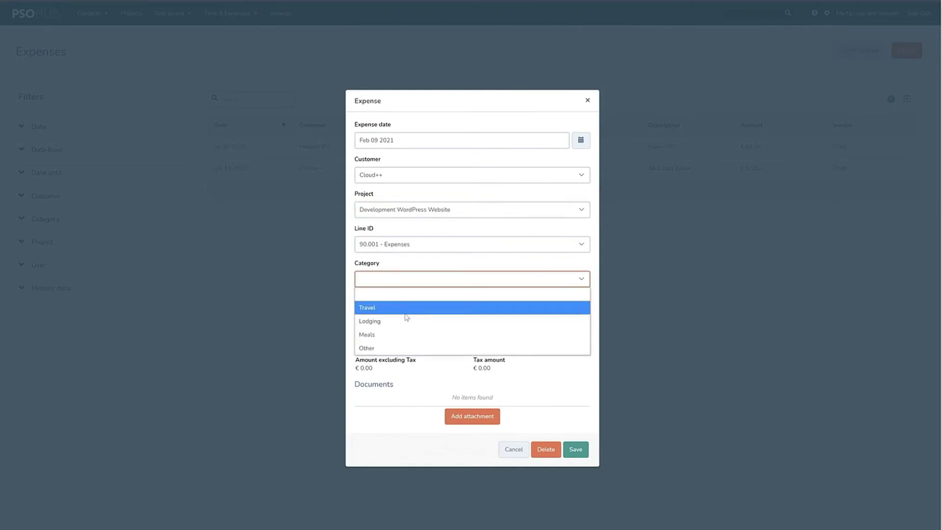
pyautogui.click(406, 308)
pyautogui.click(405, 312)
pyautogui.write('flight to NYC')
pyautogui.click(393, 345)
pyautogui.write('743.80')
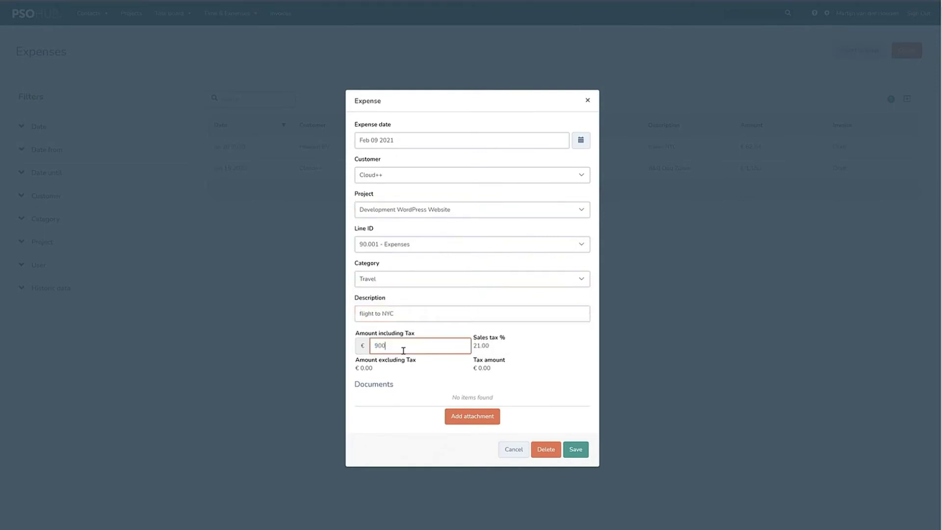
pyautogui.click(574, 448)
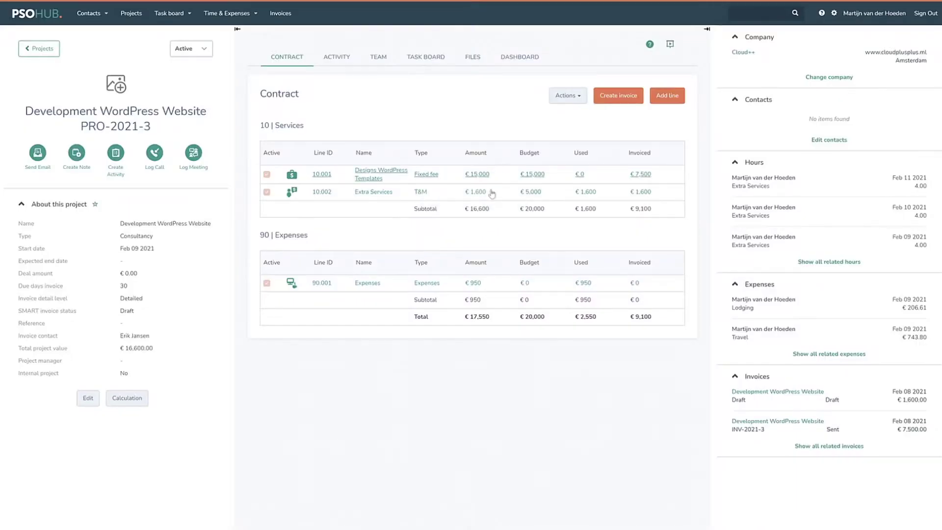
# Create a draft invoice for only the project's 90.001 Expenses line and check its details.
pyautogui.click(619, 101)
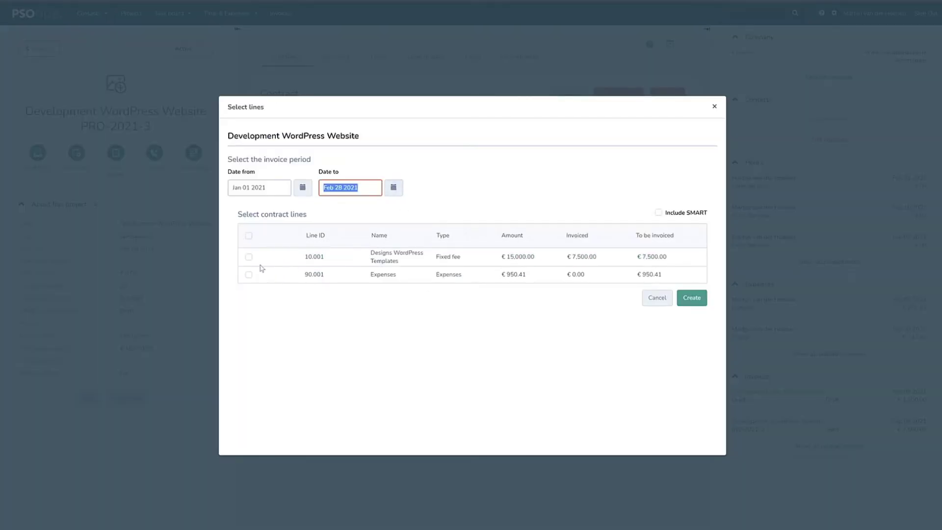
pyautogui.click(248, 275)
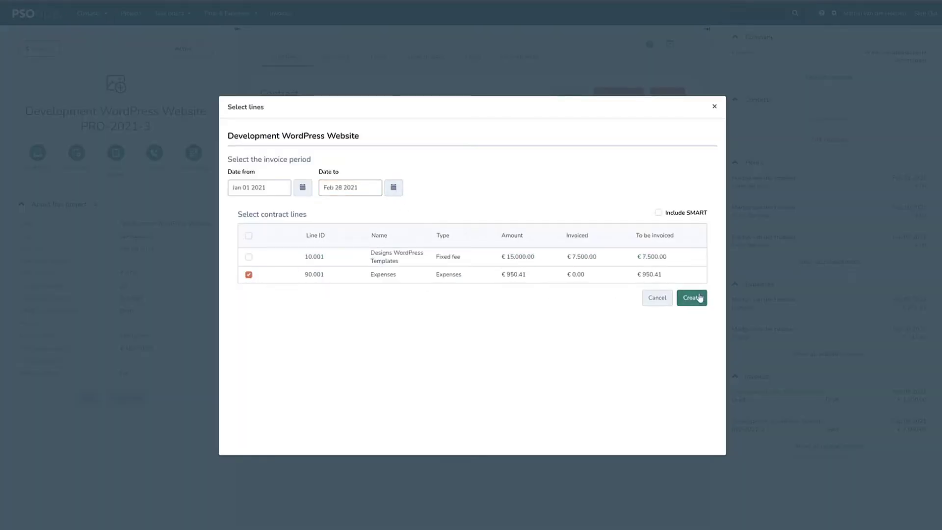
pyautogui.click(692, 298)
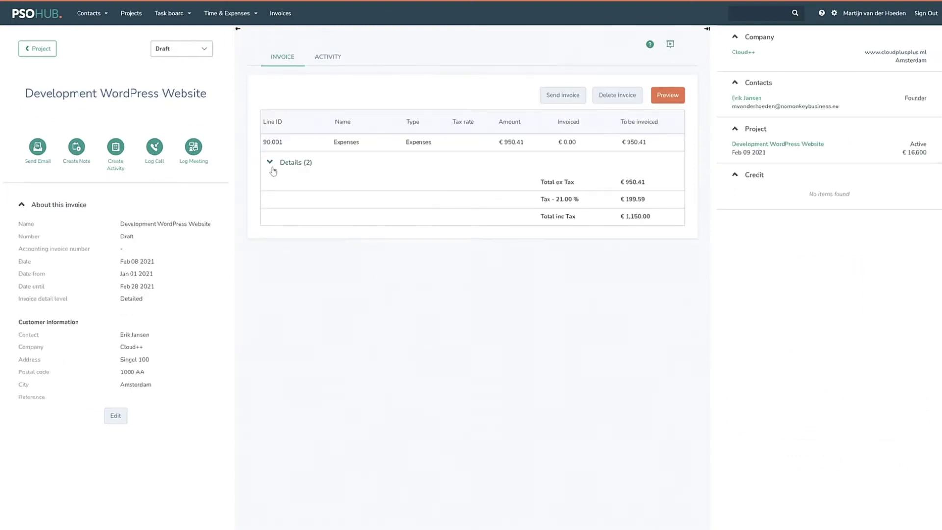
pyautogui.click(272, 166)
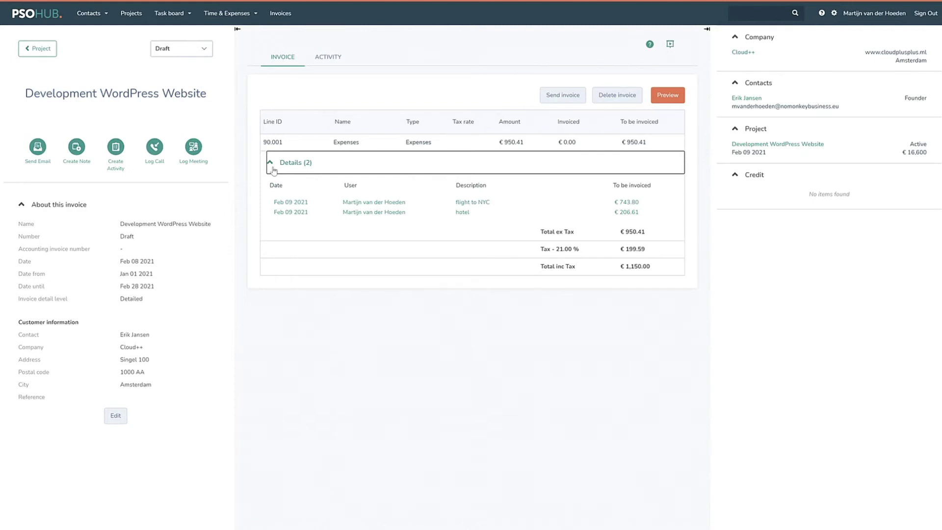
pyautogui.click(274, 167)
# Return to the project and start a contract line named Retainer Execution phase, type Retainer, with an amount of €3,000.
pyautogui.click(43, 53)
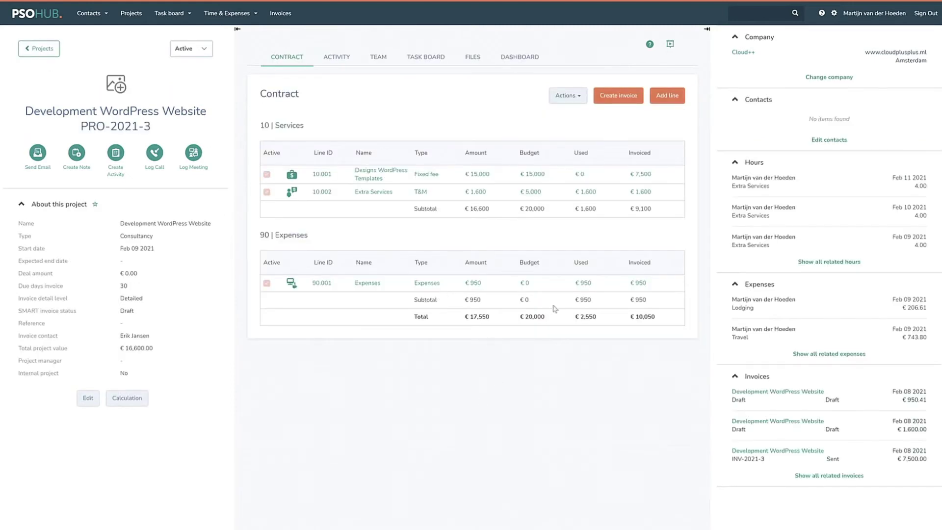
pyautogui.click(665, 105)
pyautogui.write('Retainer Execution phase')
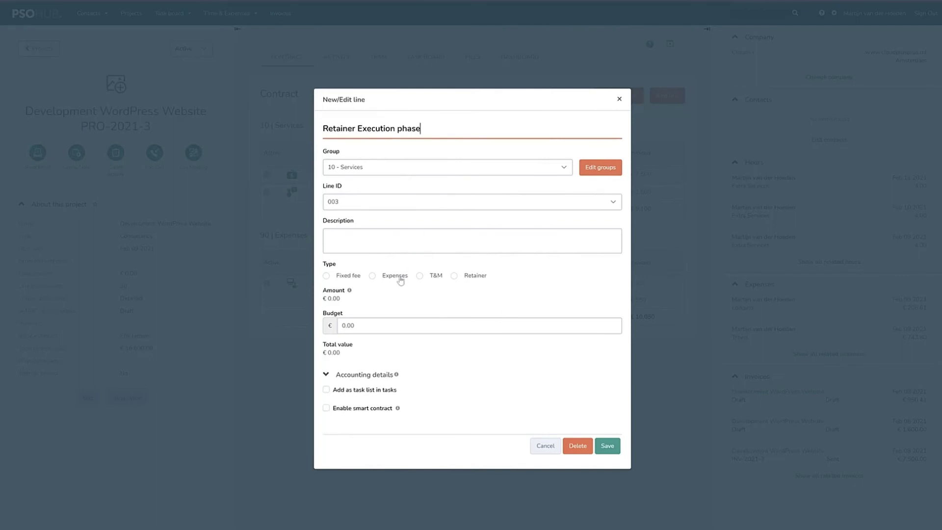
pyautogui.click(455, 276)
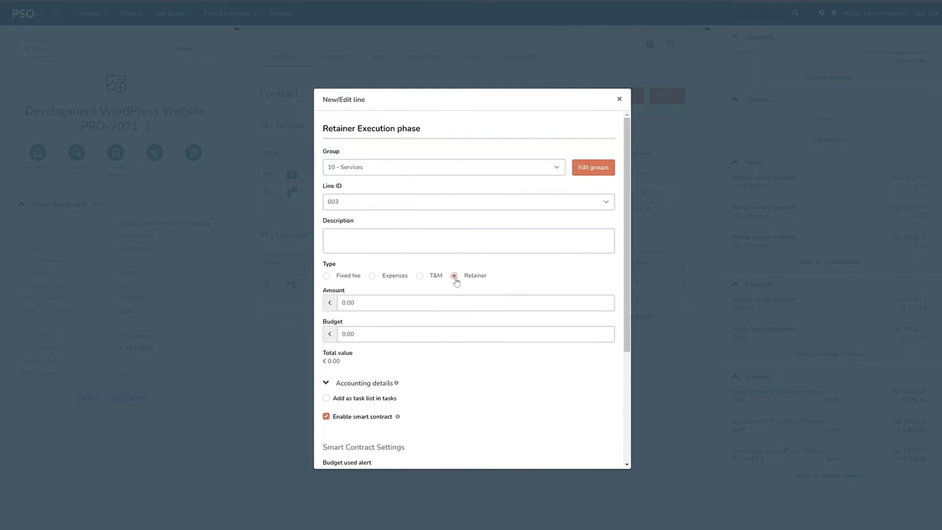
pyautogui.click(419, 302)
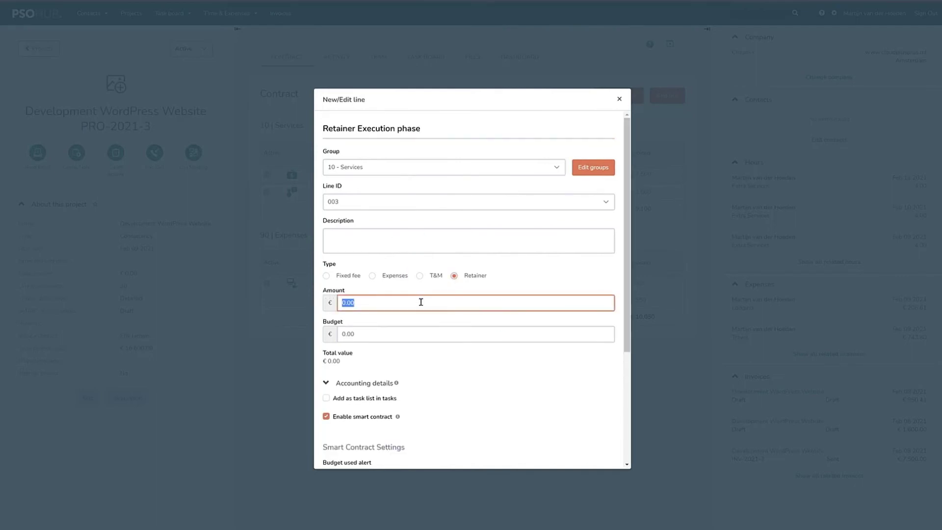
pyautogui.write('3.000')
pyautogui.press('Tab')
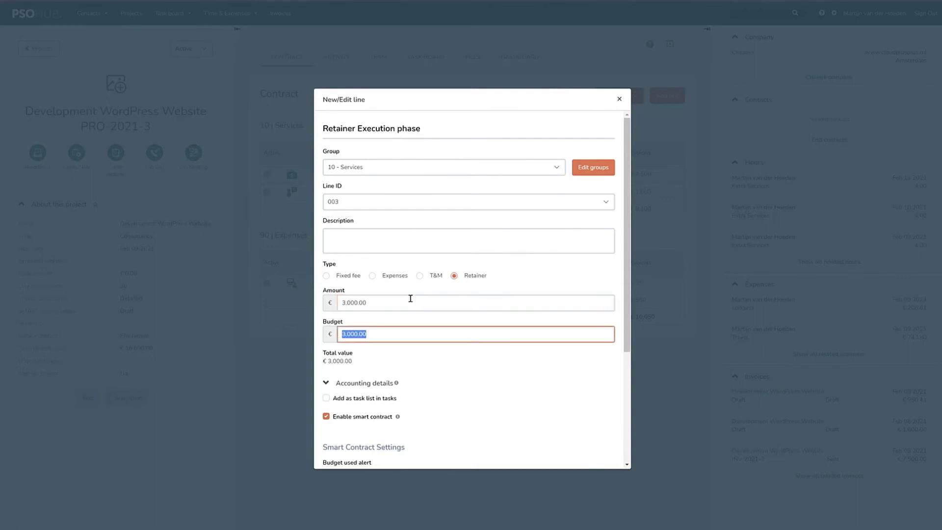
# Add 3 retainers to the retainer schedule in the line's smart contract settings.
pyautogui.scroll(-3, 418, 298)
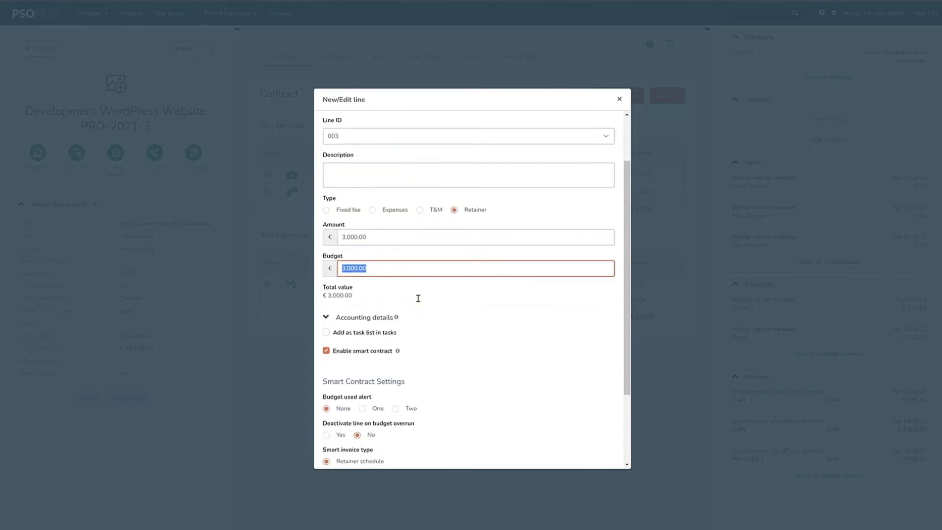
pyautogui.scroll(-1, 419, 300)
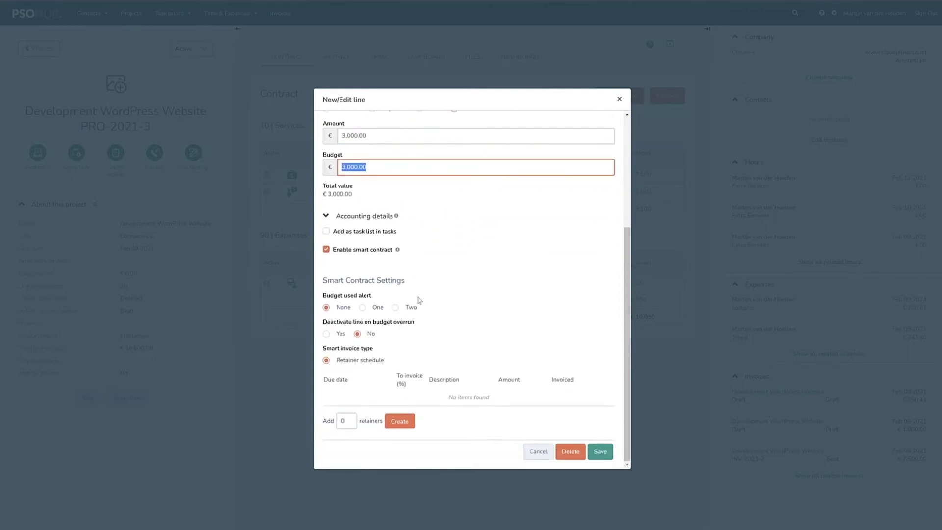
pyautogui.doubleClick(345, 422)
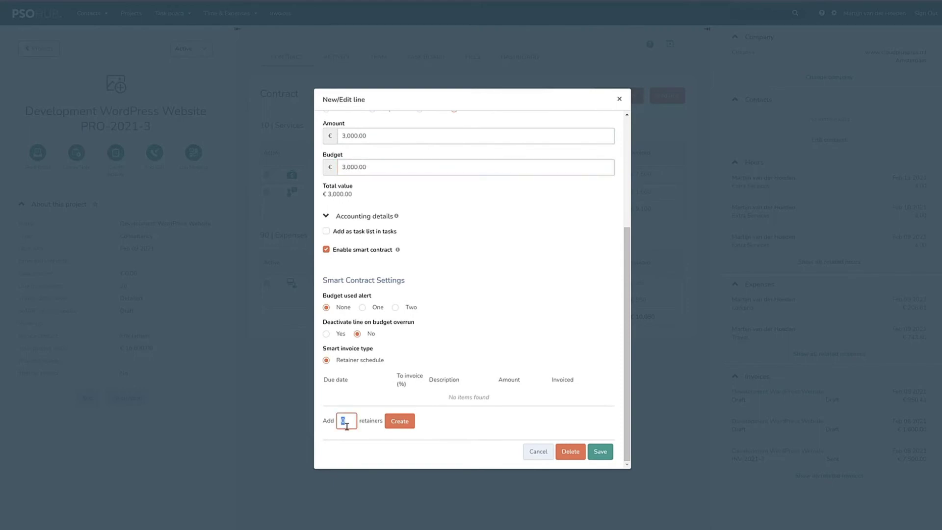
pyautogui.write('3')
pyautogui.click(400, 421)
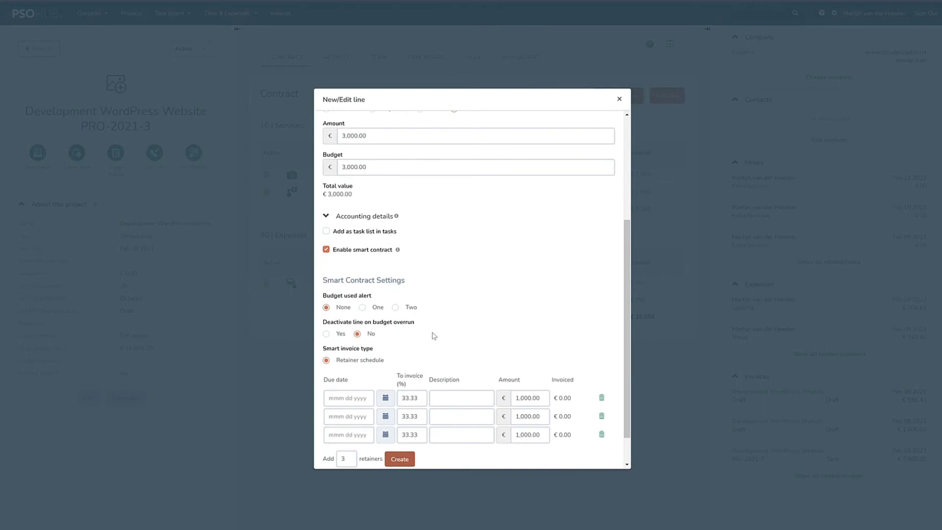
# Set the three retainers' due dates to Feb 09 2021, Mar 09 2021 and Apr 09 2021.
pyautogui.scroll(-1, 434, 336)
pyautogui.click(386, 360)
pyautogui.click(351, 422)
pyautogui.click(385, 378)
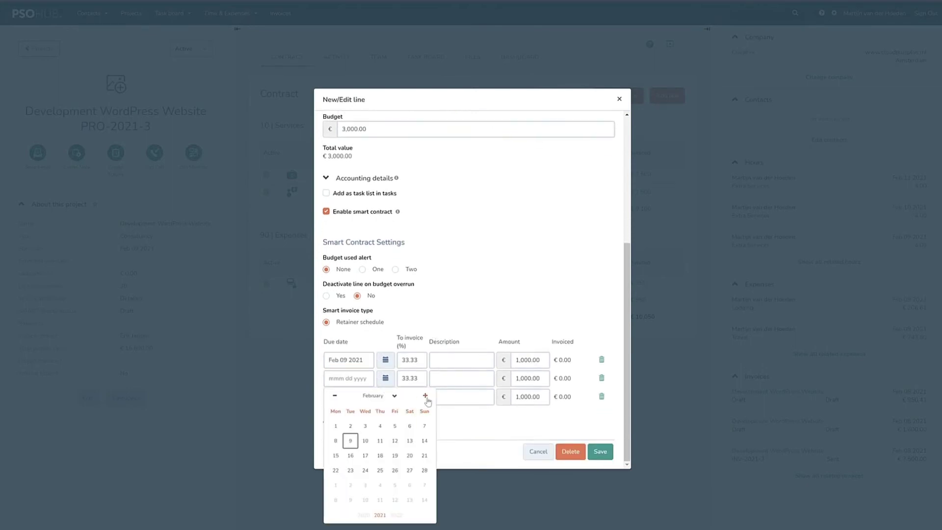
pyautogui.click(425, 395)
pyautogui.click(350, 441)
pyautogui.click(386, 397)
pyautogui.click(395, 458)
# Describe the three retainers as "1st retainer", "2nd reatiner" and "3rd retainer", and save the contract line.
pyautogui.click(448, 362)
pyautogui.write('1st retainer')
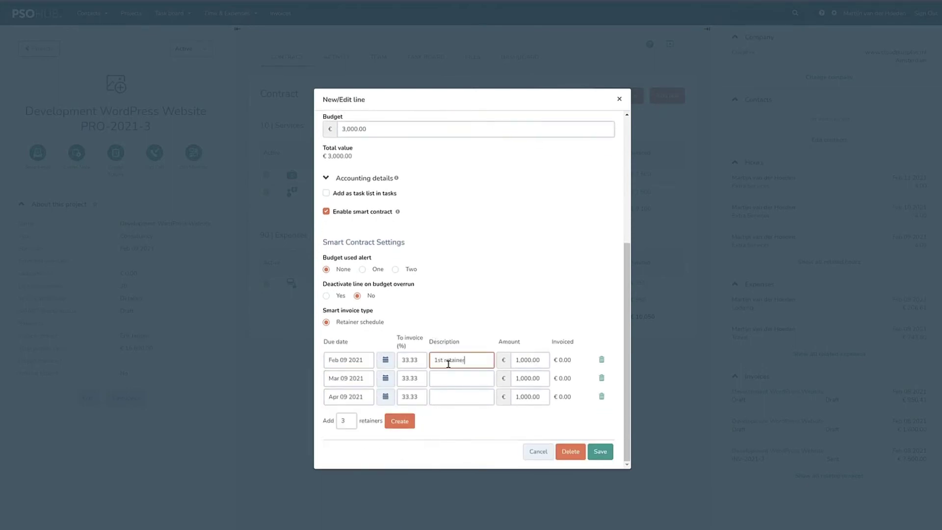
pyautogui.press('Tab')
pyautogui.press('Tab')
pyautogui.press('Tab')
pyautogui.press('Tab')
pyautogui.press('Tab')
pyautogui.write('2nd reatiner')
pyautogui.press('Tab')
pyautogui.press('Tab')
pyautogui.press('Tab')
pyautogui.press('Tab')
pyautogui.press('Tab')
pyautogui.write('3rd retaine')
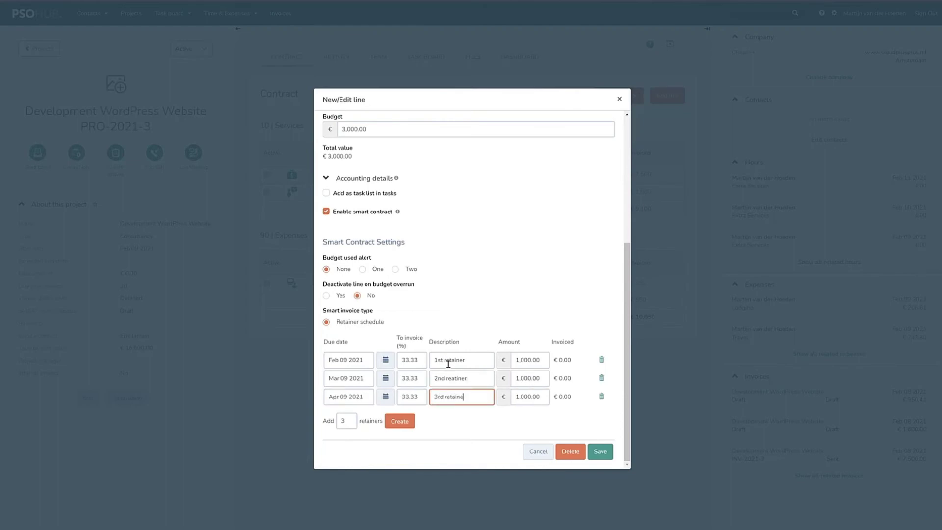
pyautogui.write('r')
pyautogui.click(599, 452)
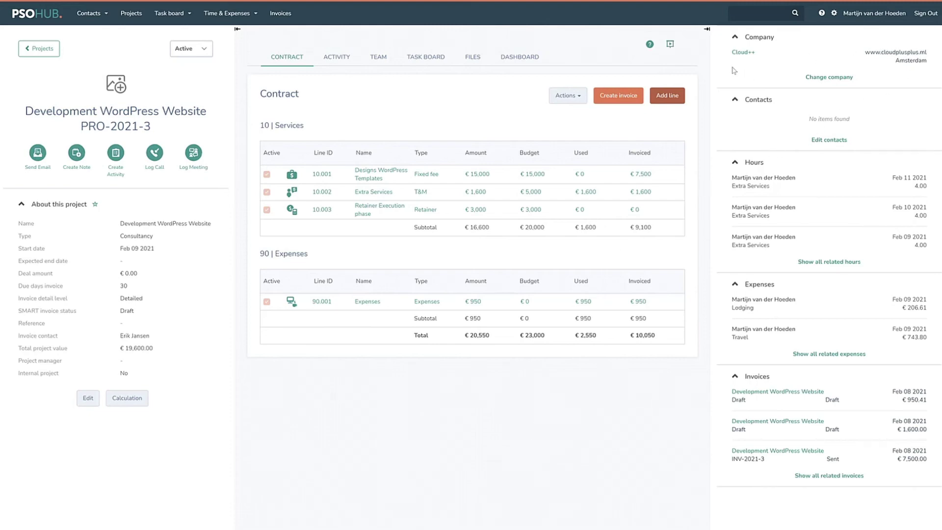
# Start a contract line named Installments for Designs, type Fixed fee, with an amount of €3,000 and smart contract enabled.
pyautogui.click(674, 95)
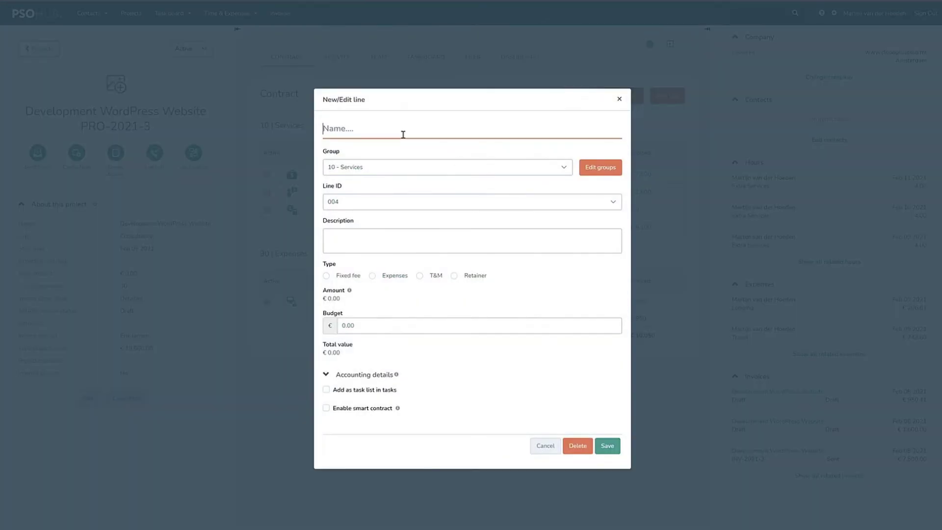
pyautogui.write('Installments for Designs')
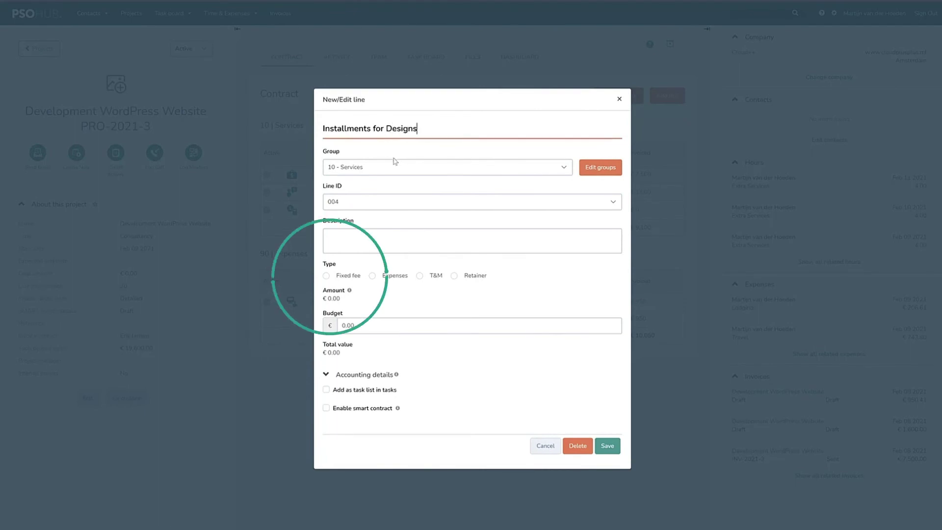
pyautogui.click(326, 276)
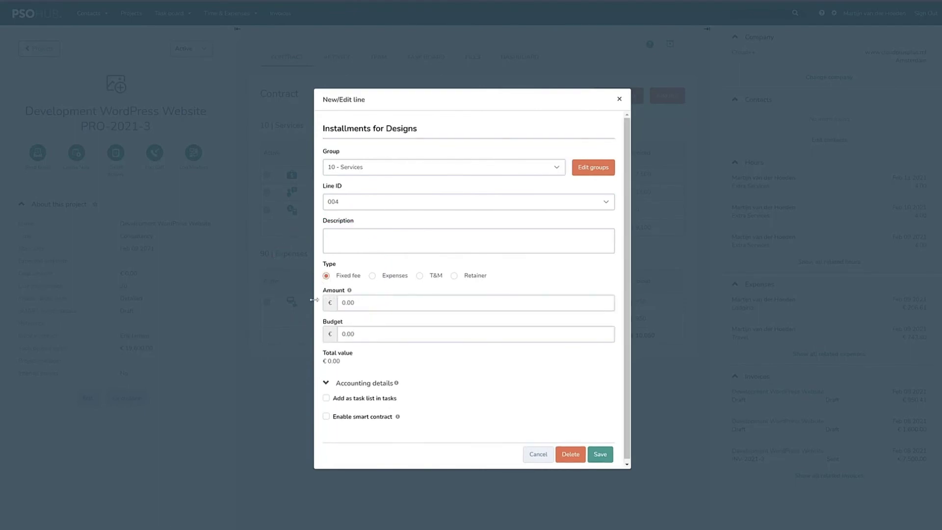
pyautogui.click(353, 303)
pyautogui.write('3000')
pyautogui.press('Tab')
pyautogui.click(327, 415)
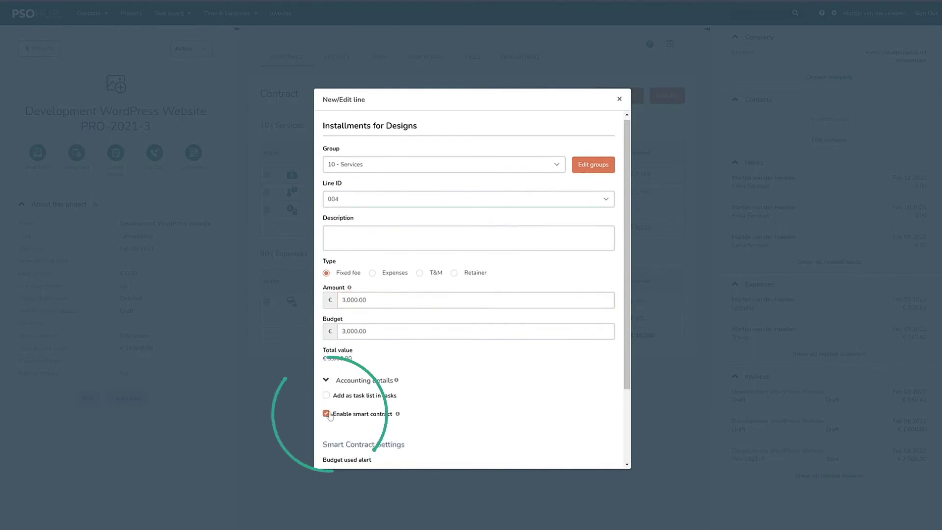
# Set the contract line's smart invoice type to Installments and create 2 installments.
pyautogui.scroll(-2, 393, 365)
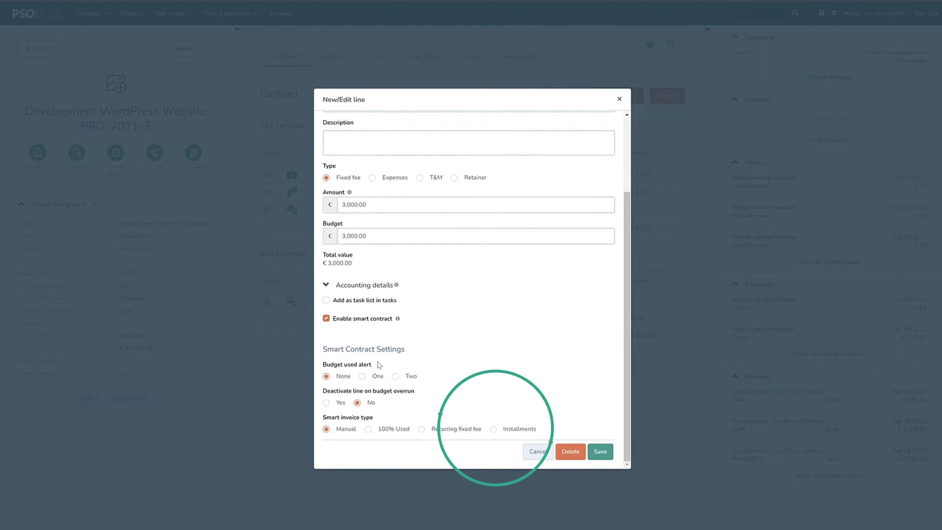
pyautogui.click(493, 430)
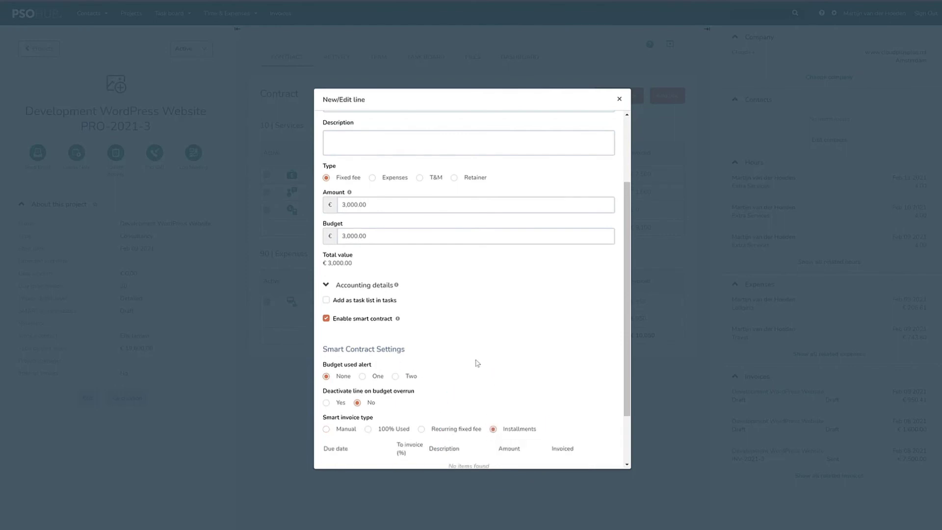
pyautogui.scroll(-1, 476, 362)
pyautogui.doubleClick(345, 420)
pyautogui.write('2')
pyautogui.click(409, 421)
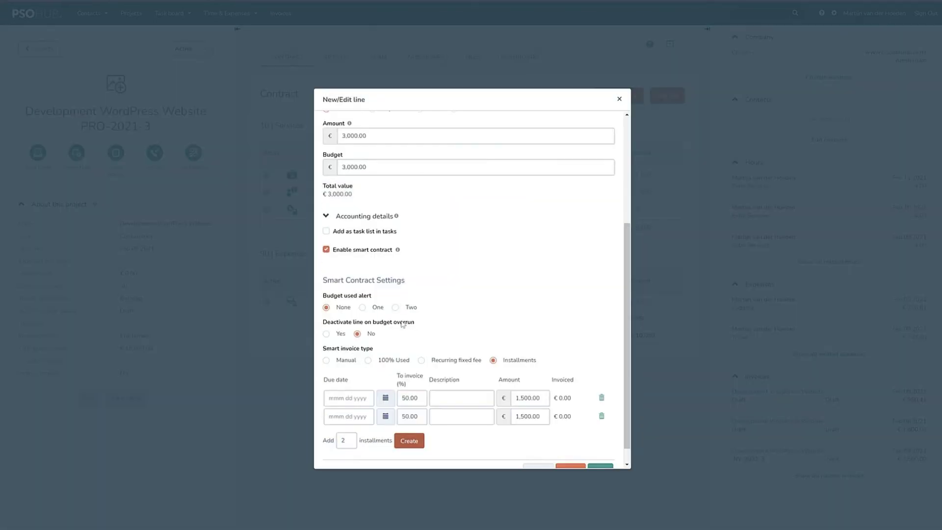
# Set the installments' due dates to Feb 09 2021 and Feb 23 2021, describe them as "1st Installment" and "2nd Installment", and save the line.
pyautogui.click(385, 397)
pyautogui.click(351, 469)
pyautogui.click(444, 398)
pyautogui.write('1st Install')
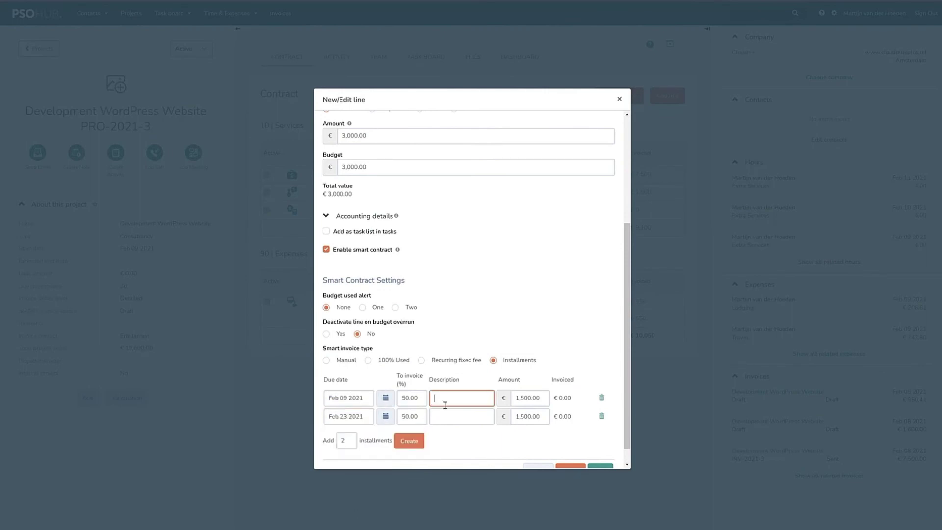
pyautogui.write('ment')
pyautogui.click(444, 416)
pyautogui.write('2nd Installment')
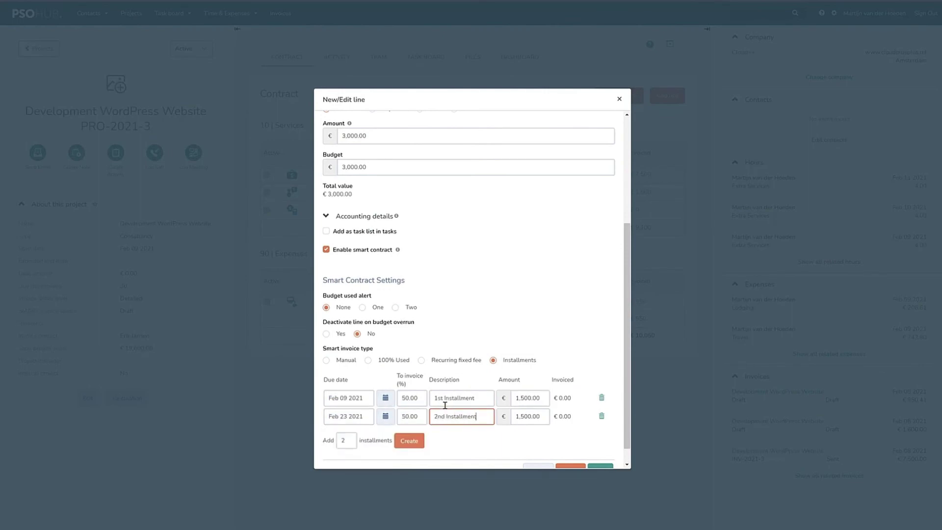
pyautogui.scroll(-1, 472, 405)
pyautogui.click(575, 448)
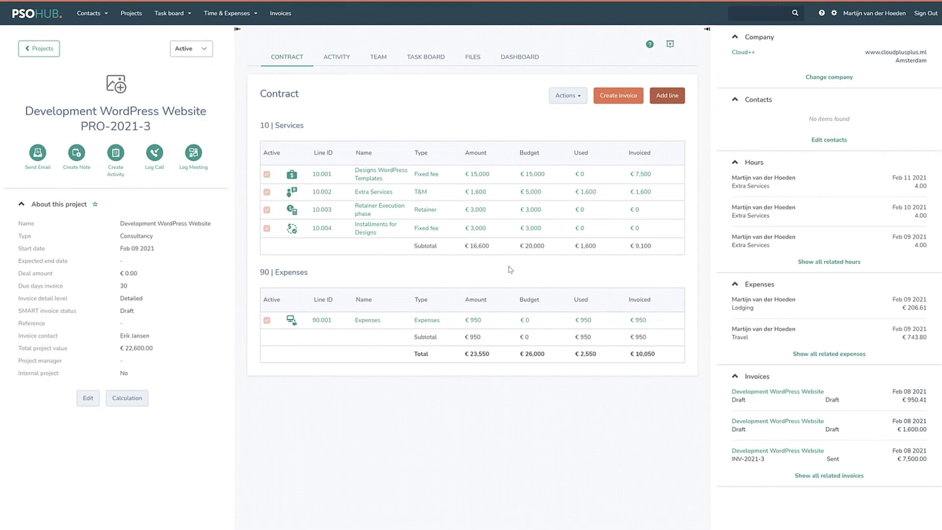
# Start a contract line named Licenses HubSpot, type Fixed fee, with an amount of €250 and smart contract enabled.
pyautogui.click(682, 103)
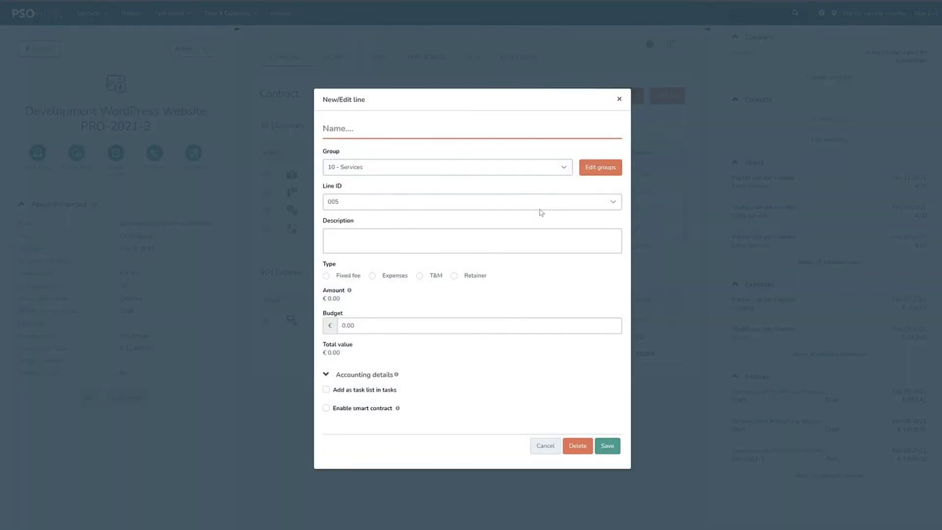
pyautogui.write('Licenses HubSpot')
pyautogui.click(326, 275)
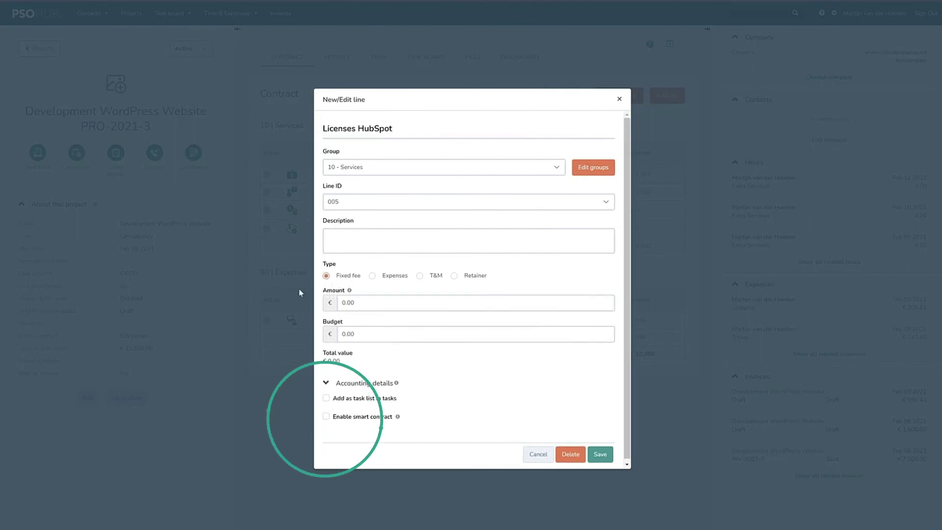
pyautogui.click(362, 302)
pyautogui.write('250')
pyautogui.click(326, 416)
# Set the line's smart invoice type to Recurring fixed fee with start date Feb 09 2021, and save the contract line.
pyautogui.scroll(-2, 441, 392)
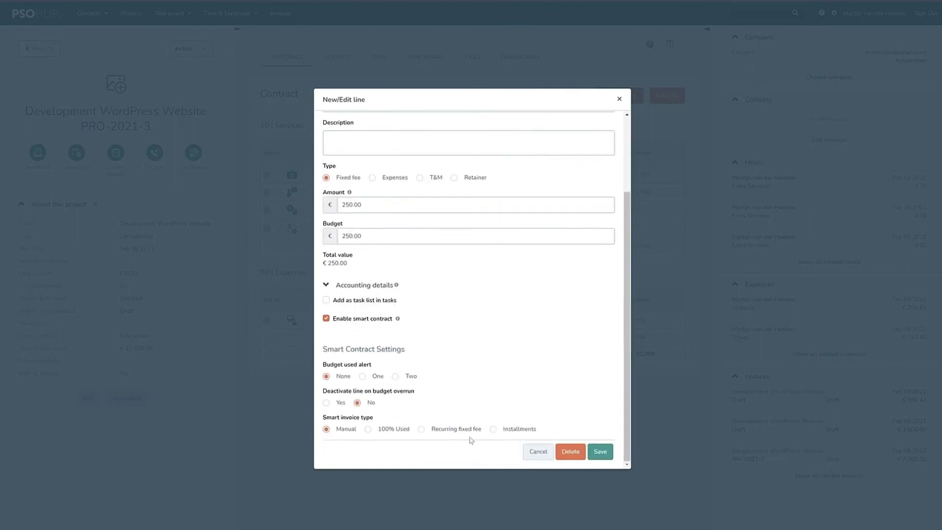
pyautogui.click(421, 428)
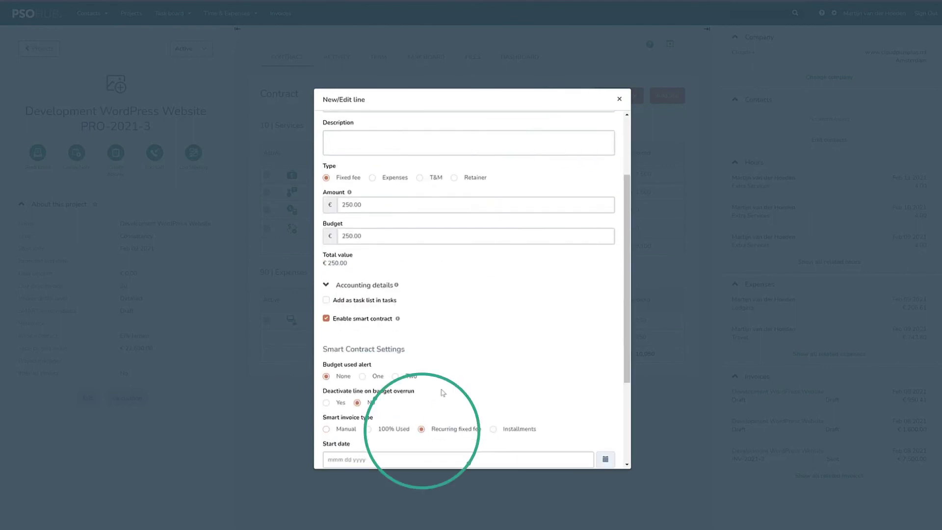
pyautogui.scroll(-3, 443, 393)
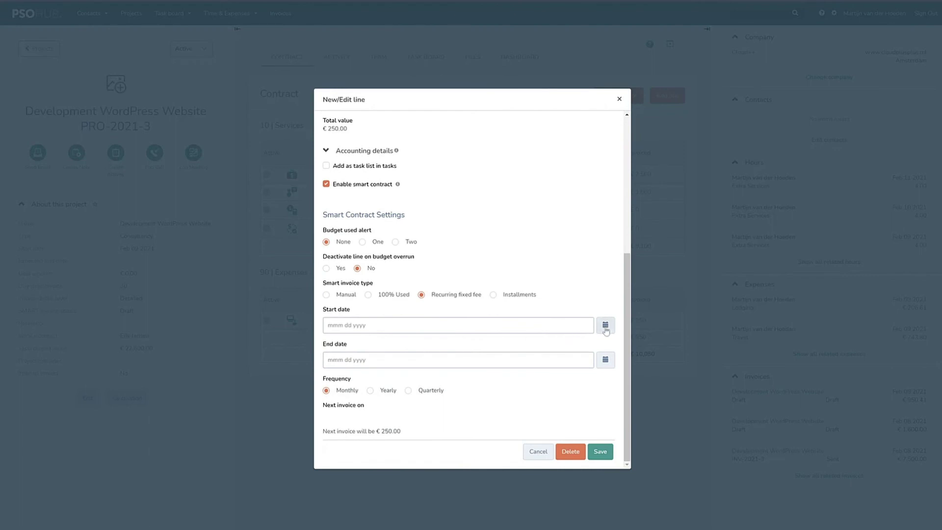
pyautogui.click(605, 327)
pyautogui.click(350, 388)
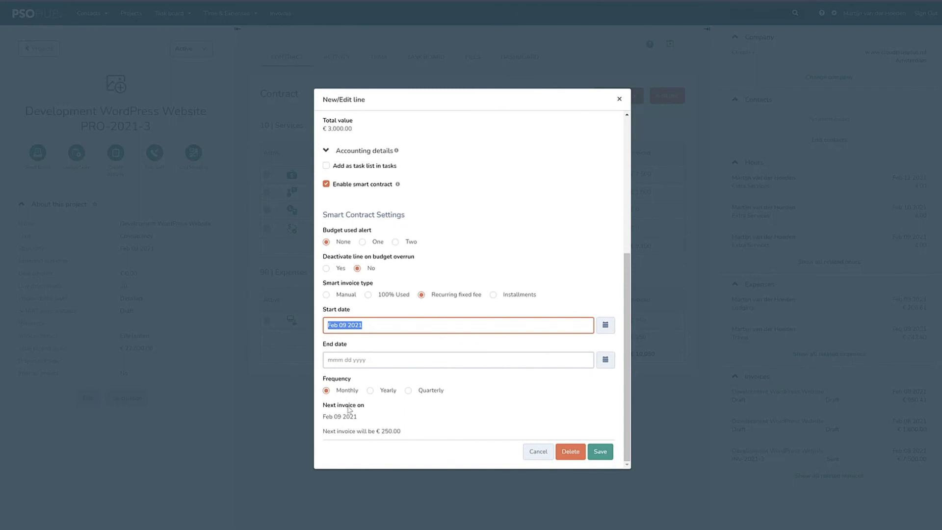
pyautogui.click(600, 451)
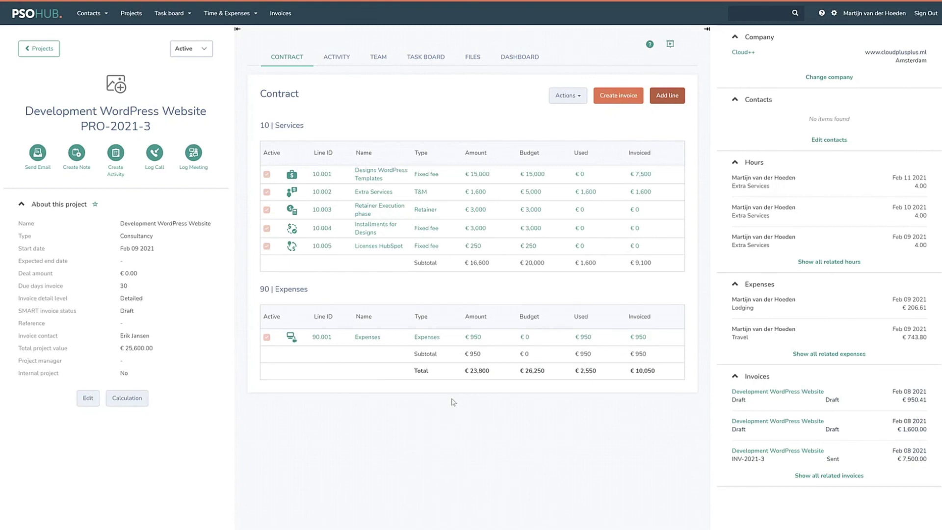